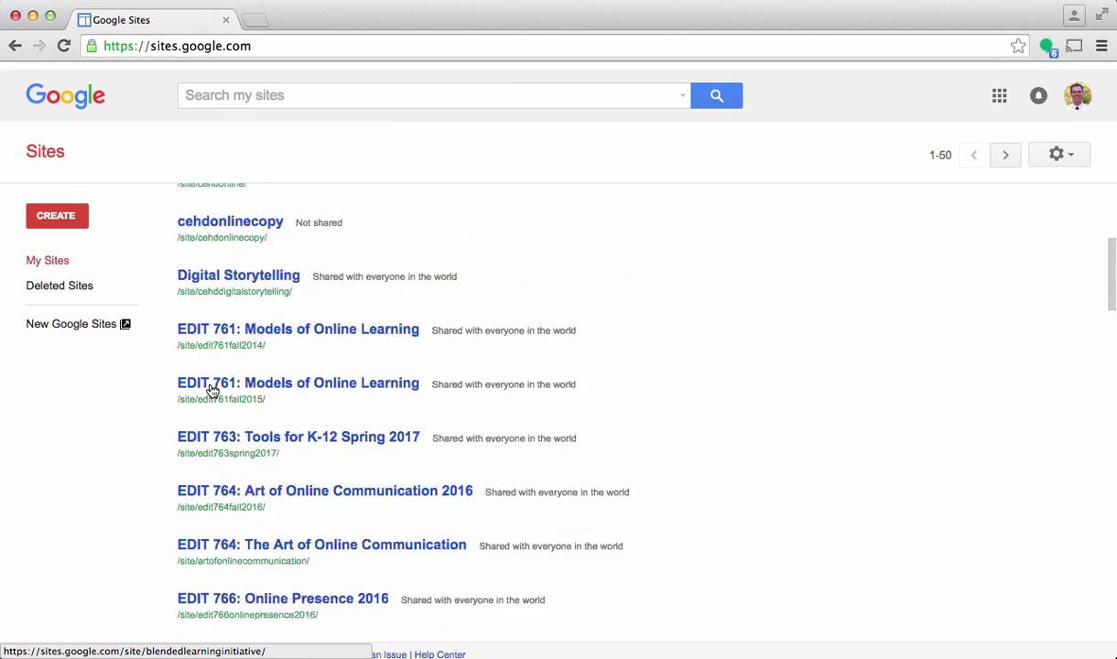
# Create a new website in the new version of Google Sites
pyautogui.scroll(15, 210, 391)
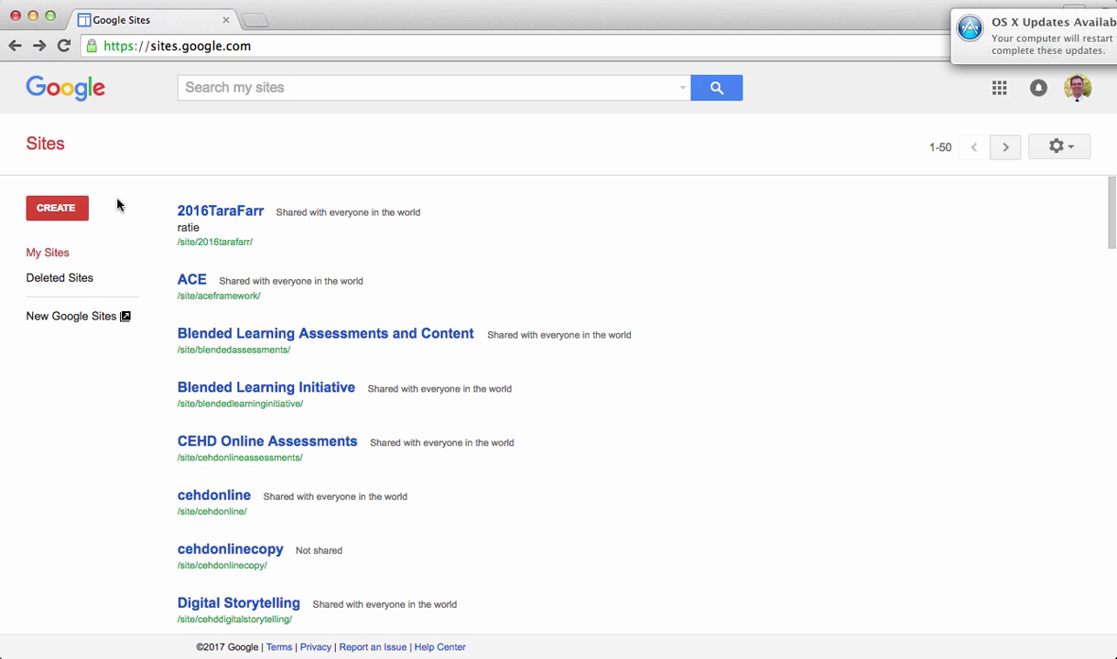
pyautogui.click(63, 208)
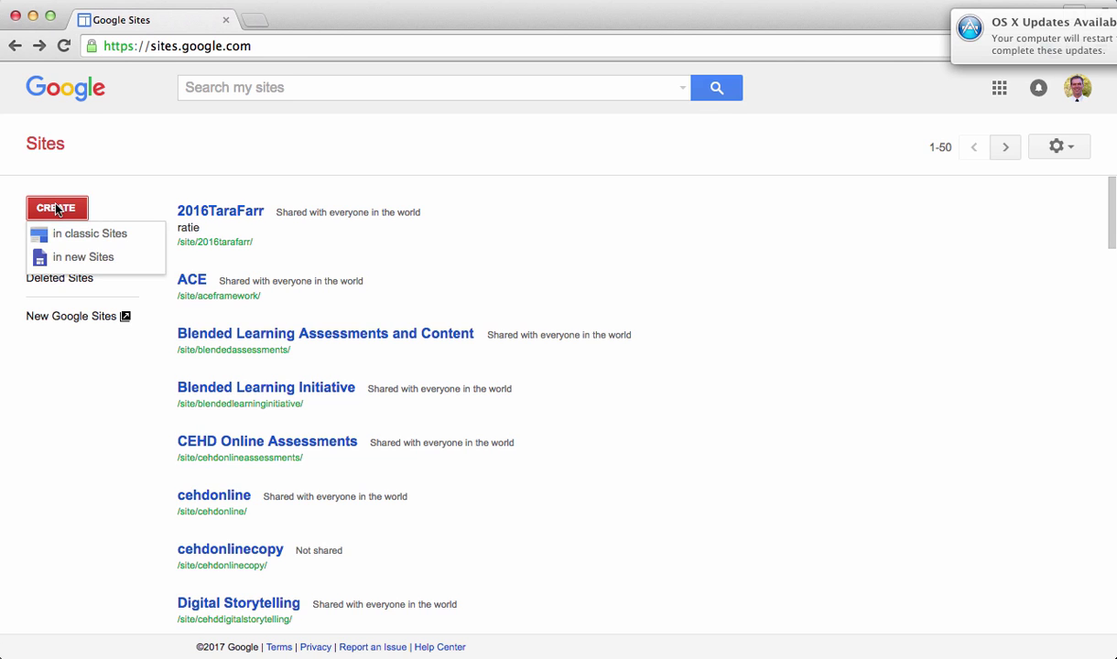
pyautogui.click(67, 259)
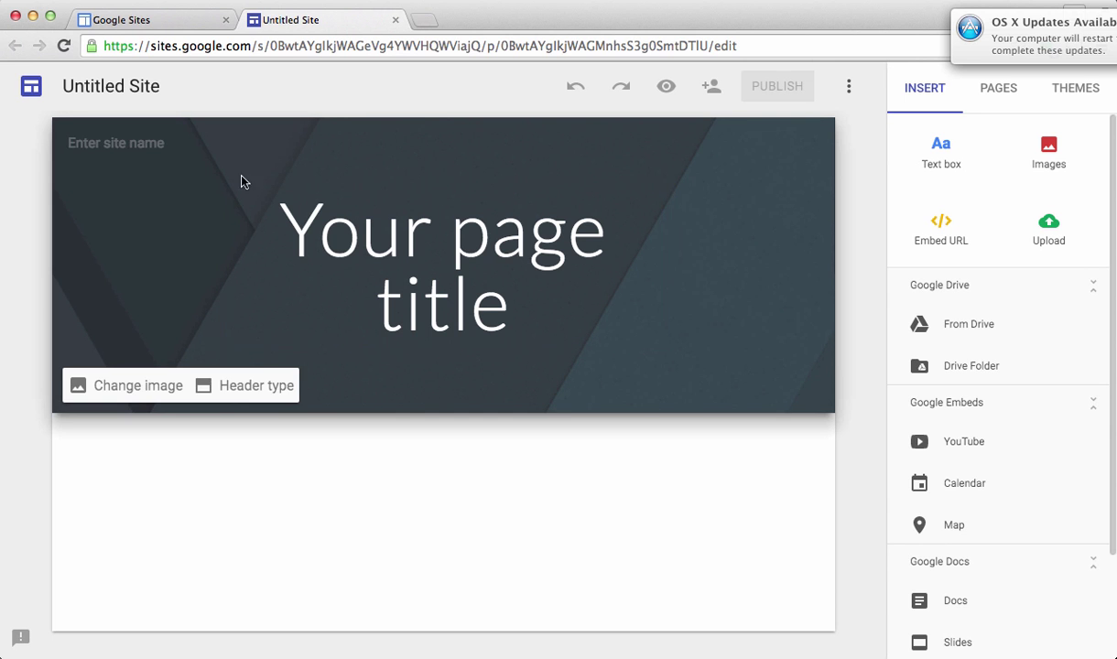
# Rename the untitled site to "This is my test site"
pyautogui.click(137, 83)
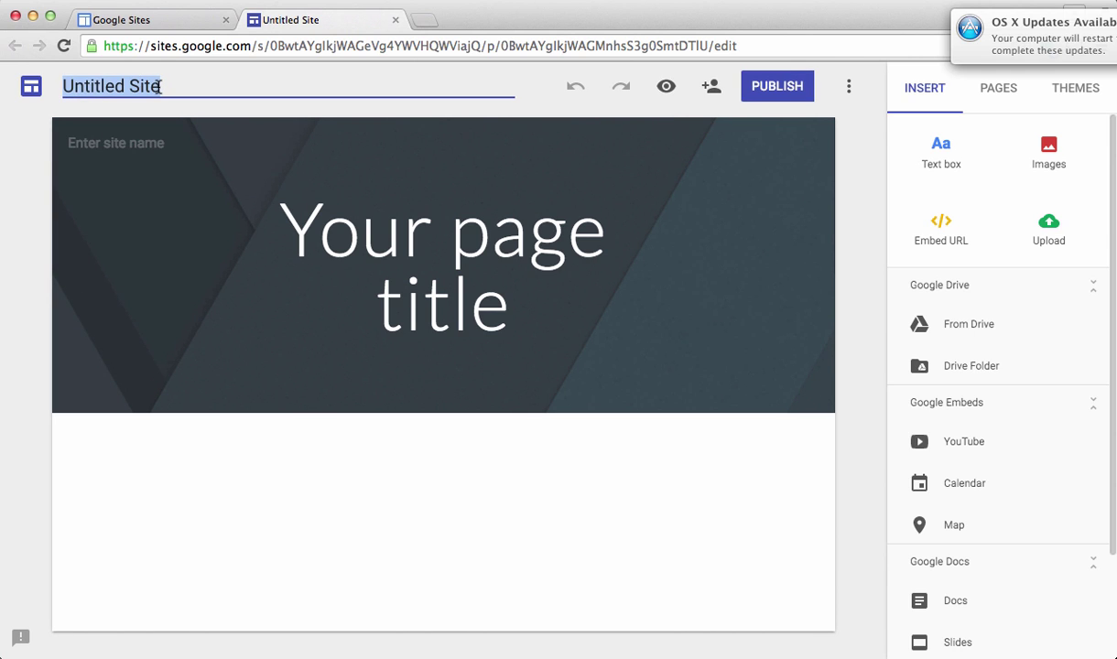
pyautogui.write('This is my ')
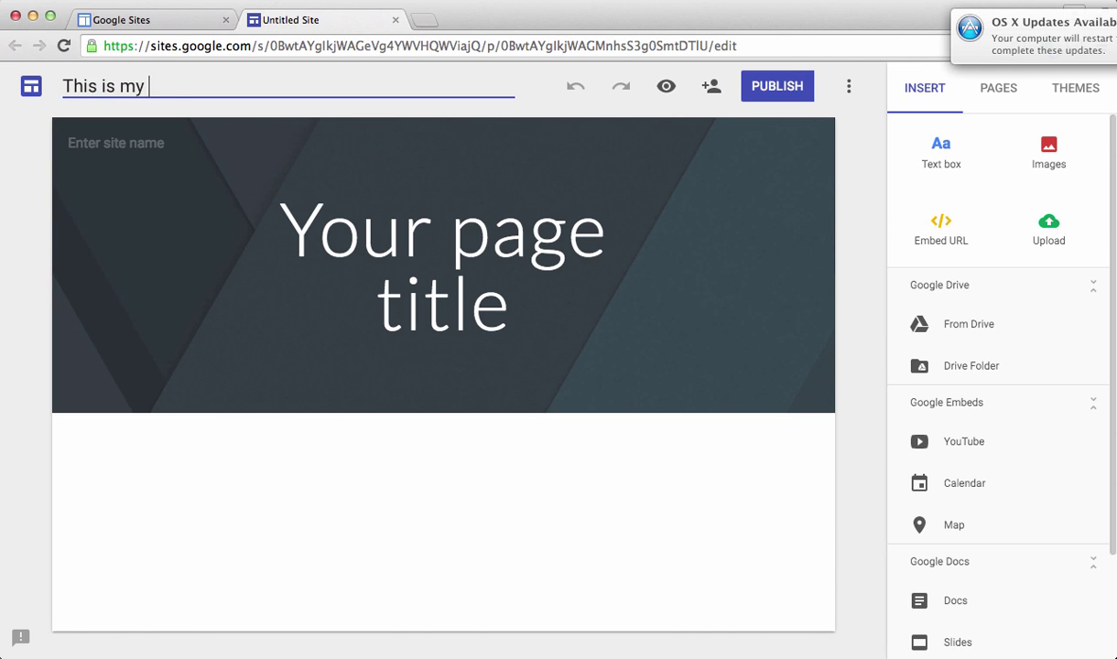
pyautogui.write('test site')
# Publish the site to the web at the site location "thisismytestsite44", trying "thisismytestsite" first
pyautogui.click(785, 86)
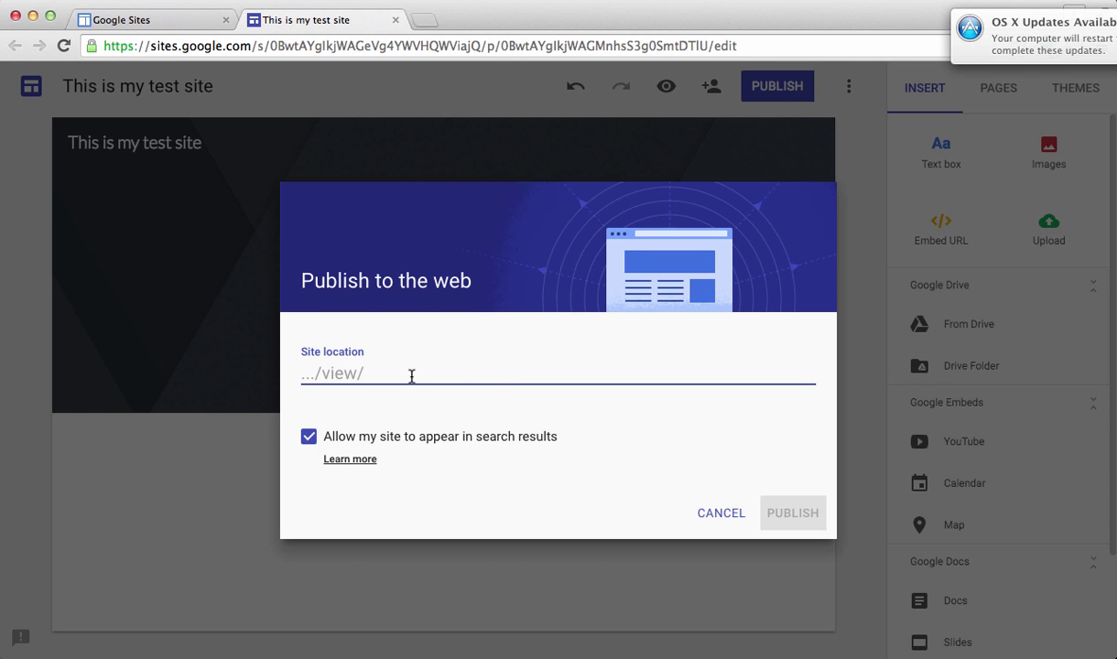
pyautogui.write('thisismytest')
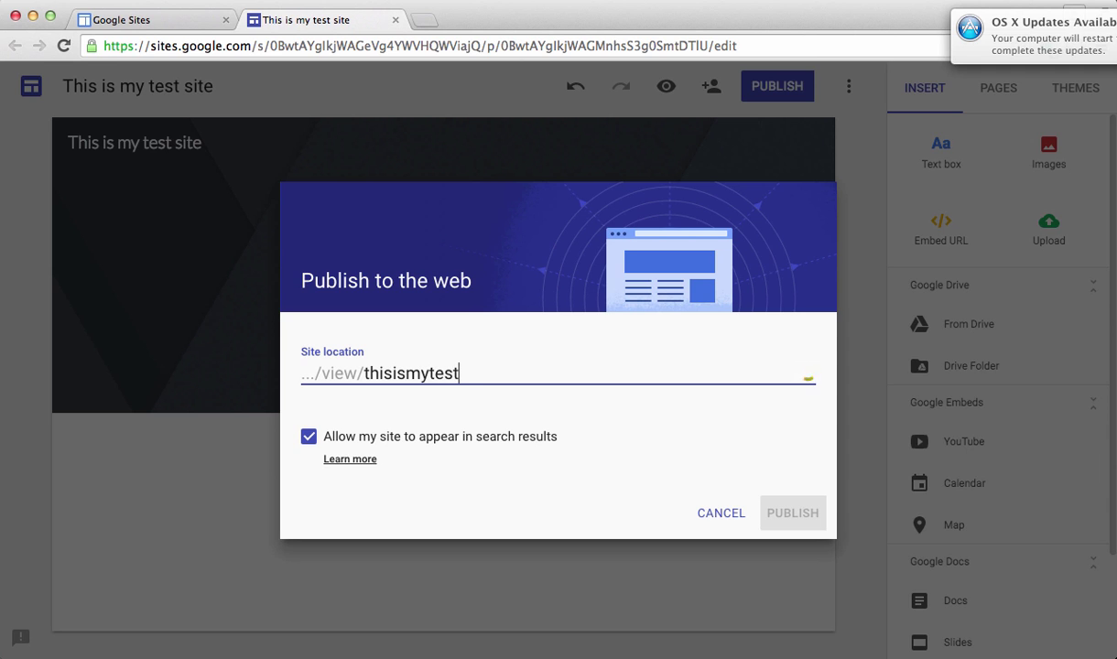
pyautogui.write('site')
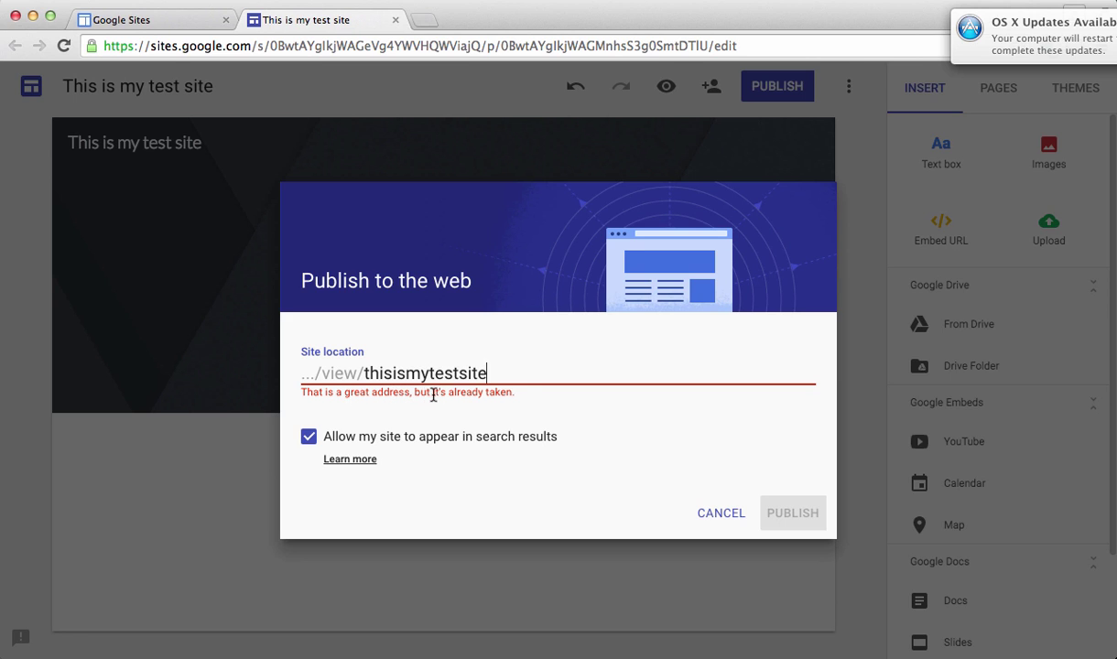
pyautogui.moveTo(496, 372)
pyautogui.mouseDown()
pyautogui.moveTo(356, 369)
pyautogui.moveTo(488, 373)
pyautogui.mouseUp()
pyautogui.write('44')
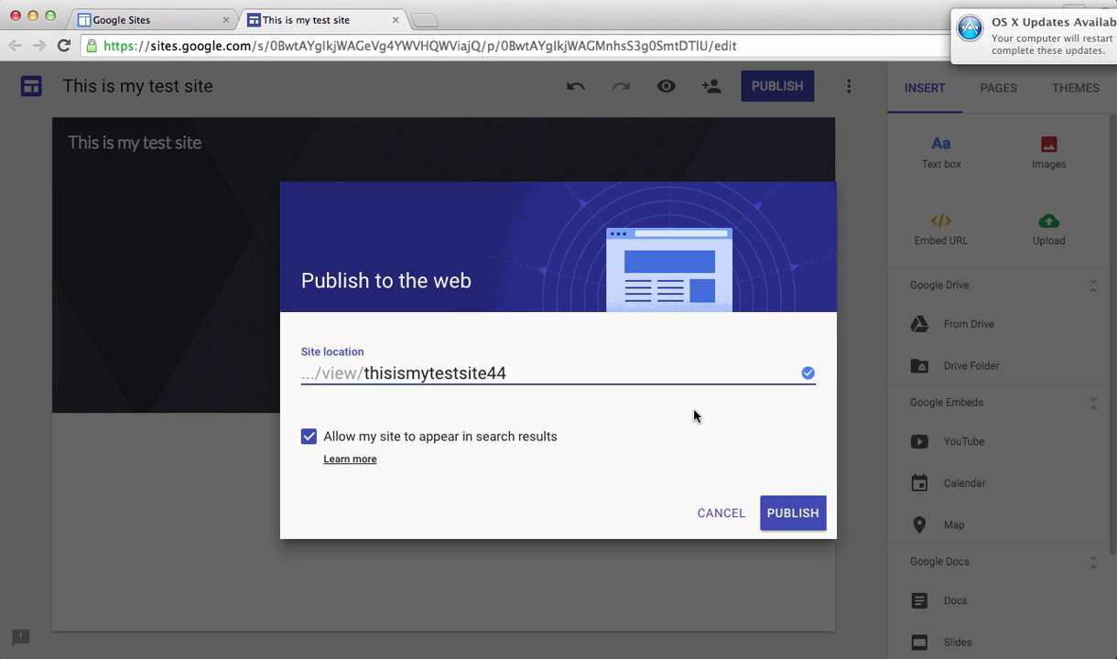
pyautogui.click(787, 516)
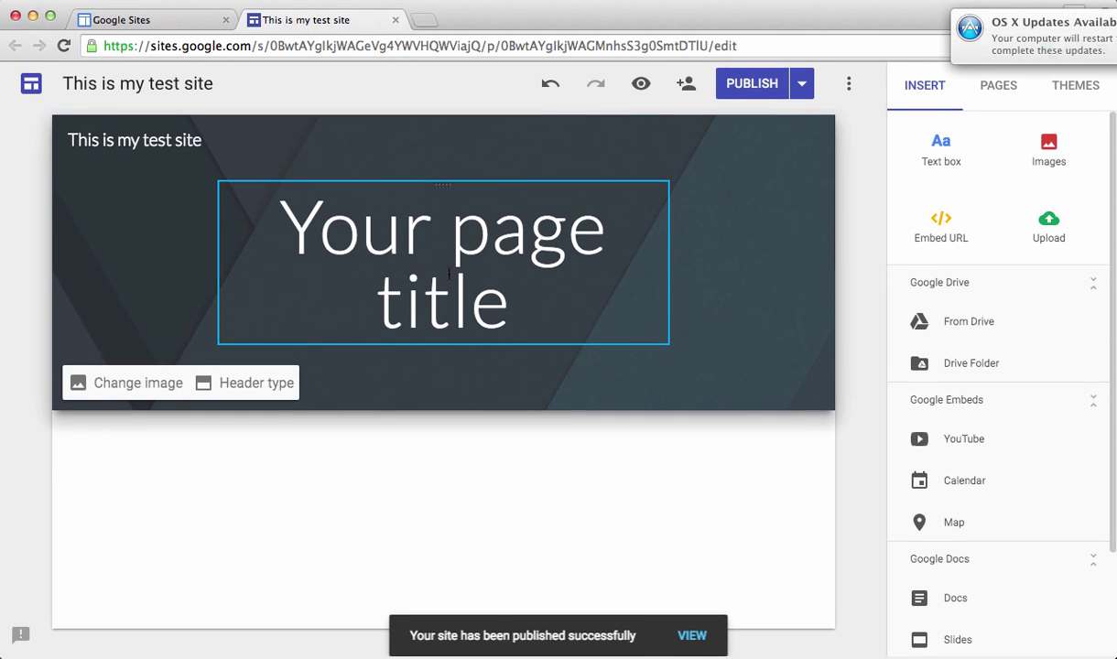
# Replace the page title with the site owner's full name and set the header image to the teal geometric triangle pattern from the gallery
pyautogui.tripleClick(411, 247)
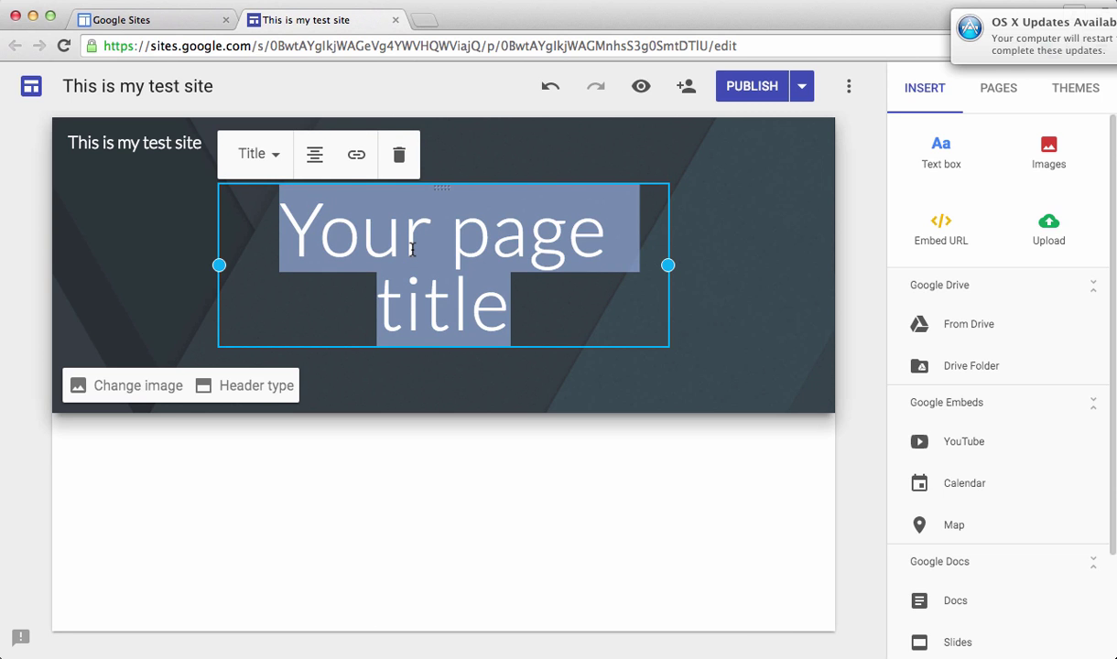
pyautogui.write('Jered Borup')
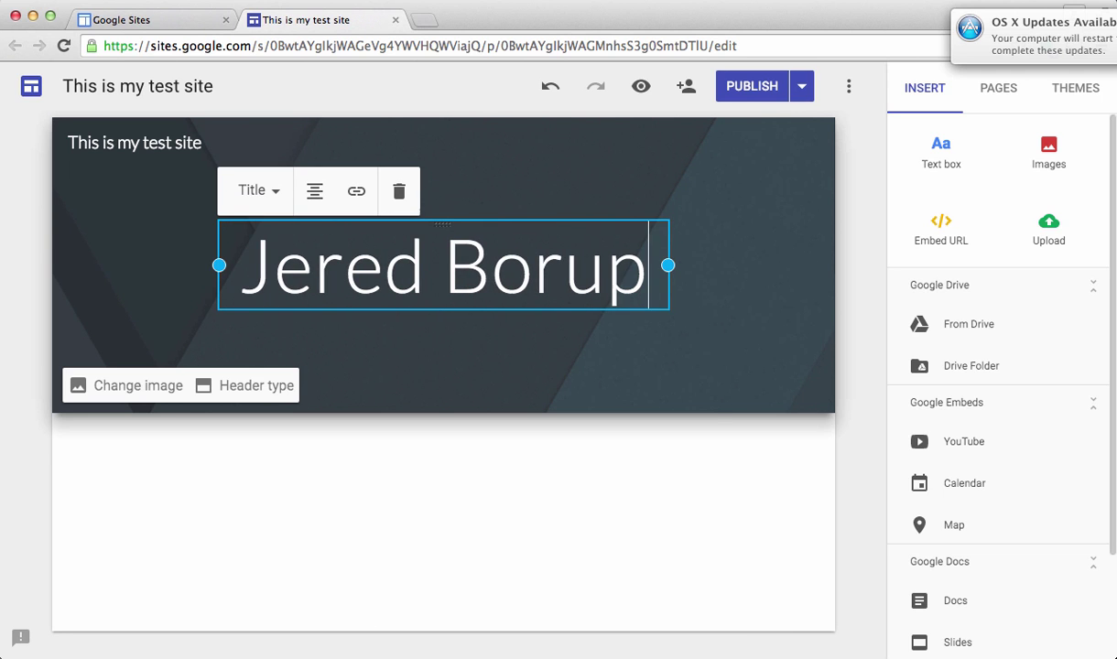
pyautogui.click(150, 392)
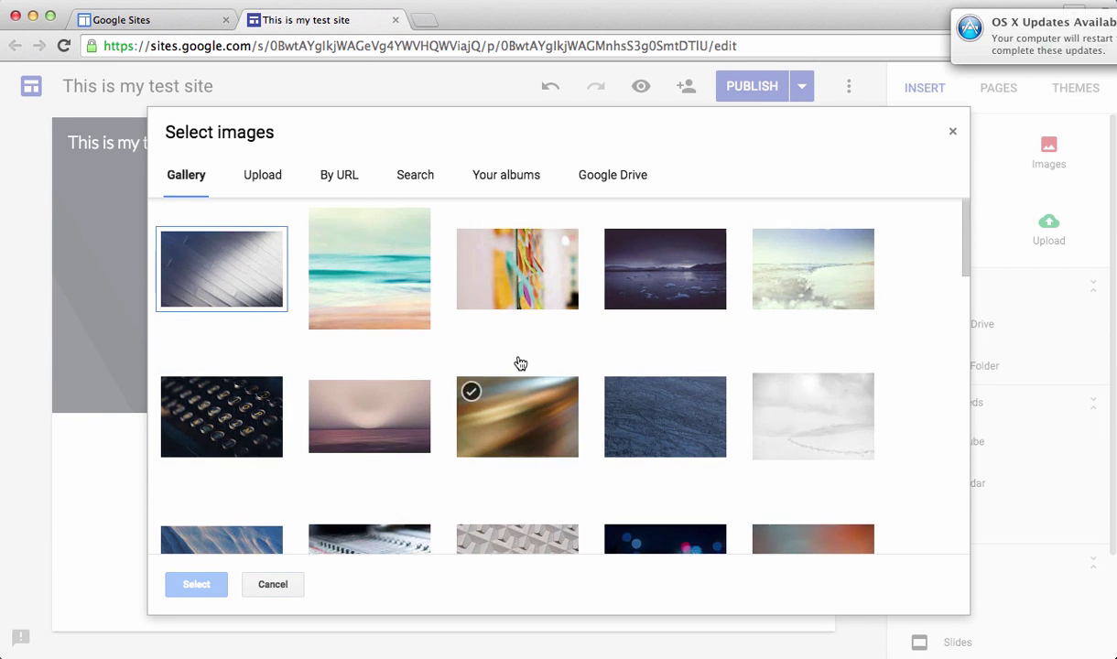
pyautogui.scroll(-10, 520, 364)
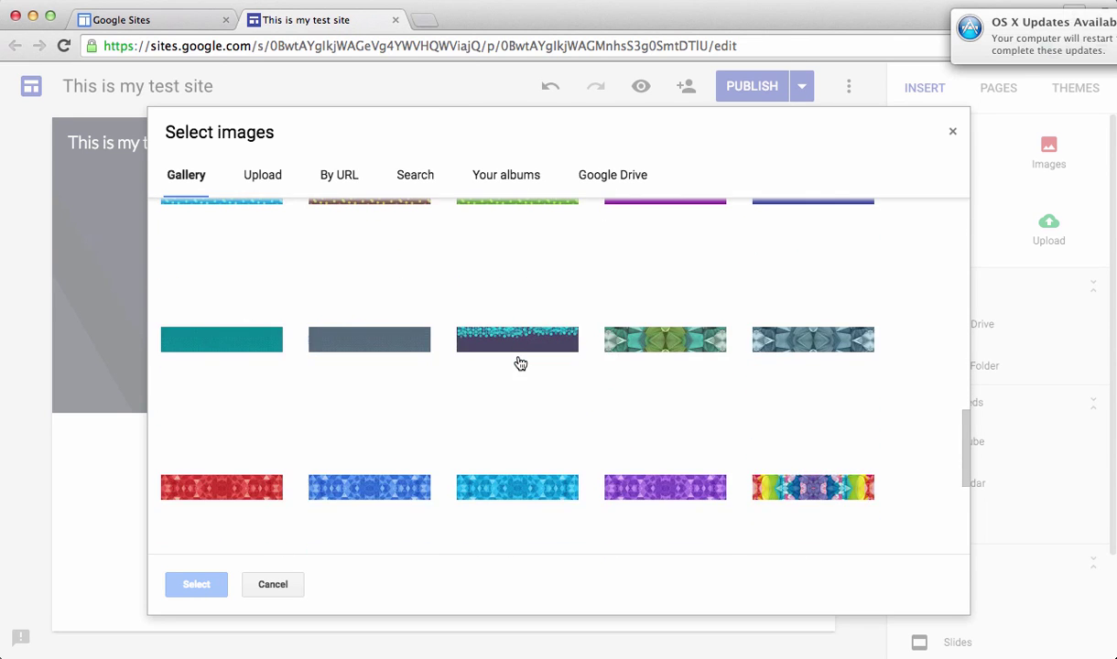
pyautogui.scroll(-5, 521, 364)
pyautogui.click(504, 334)
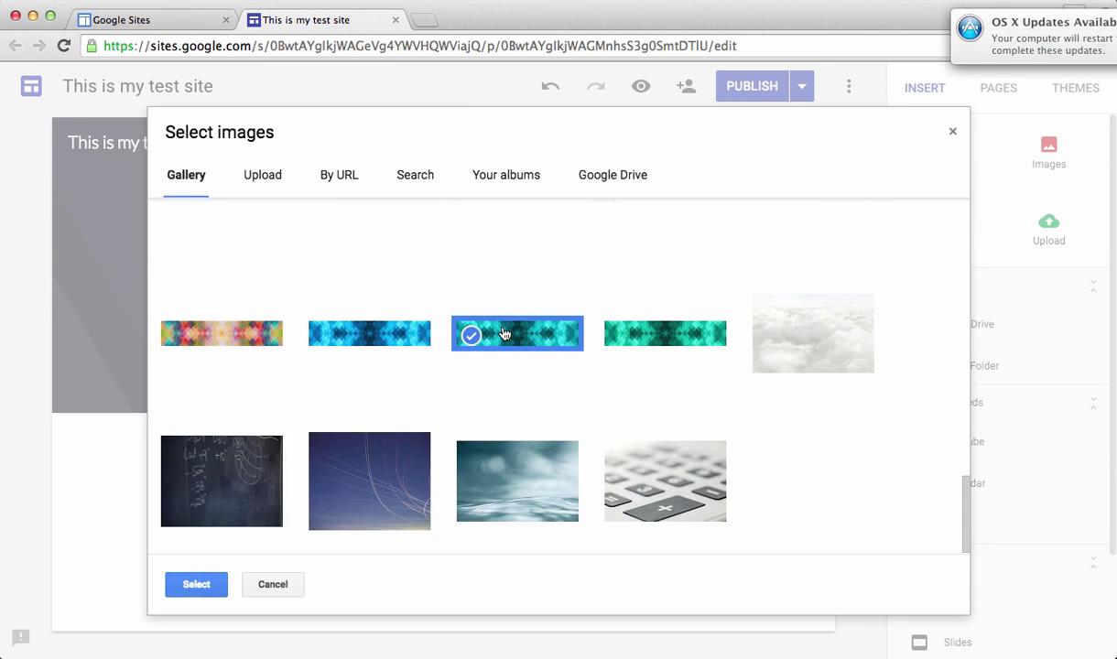
pyautogui.click(194, 584)
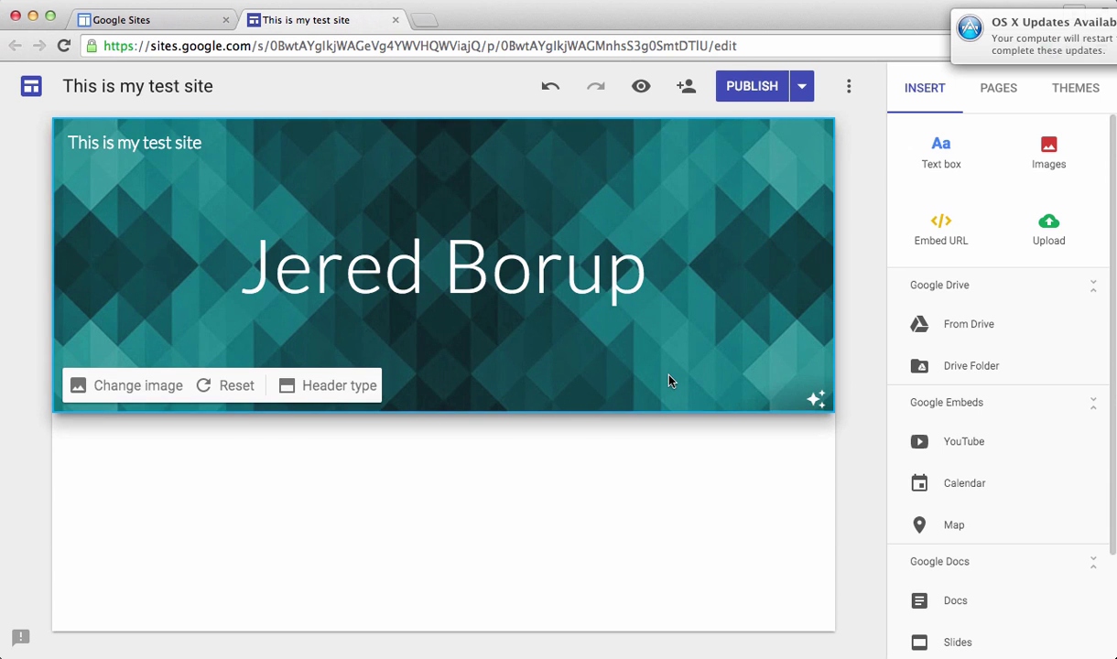
# Try the Large banner and Banner header types and set the page header to Title only
pyautogui.click(301, 385)
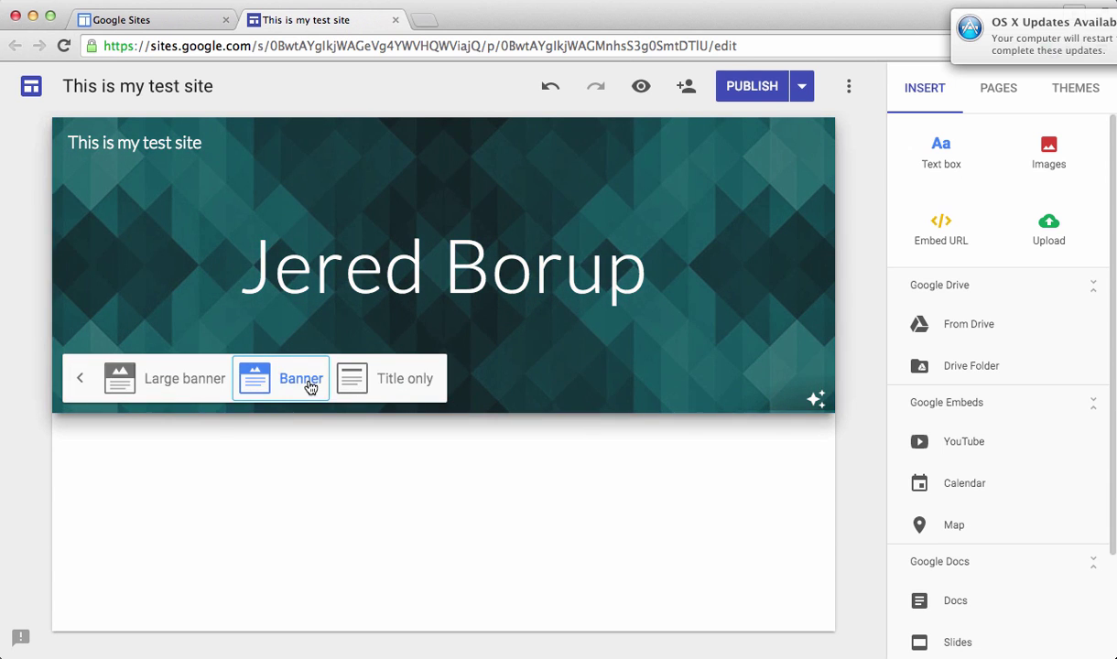
pyautogui.click(169, 379)
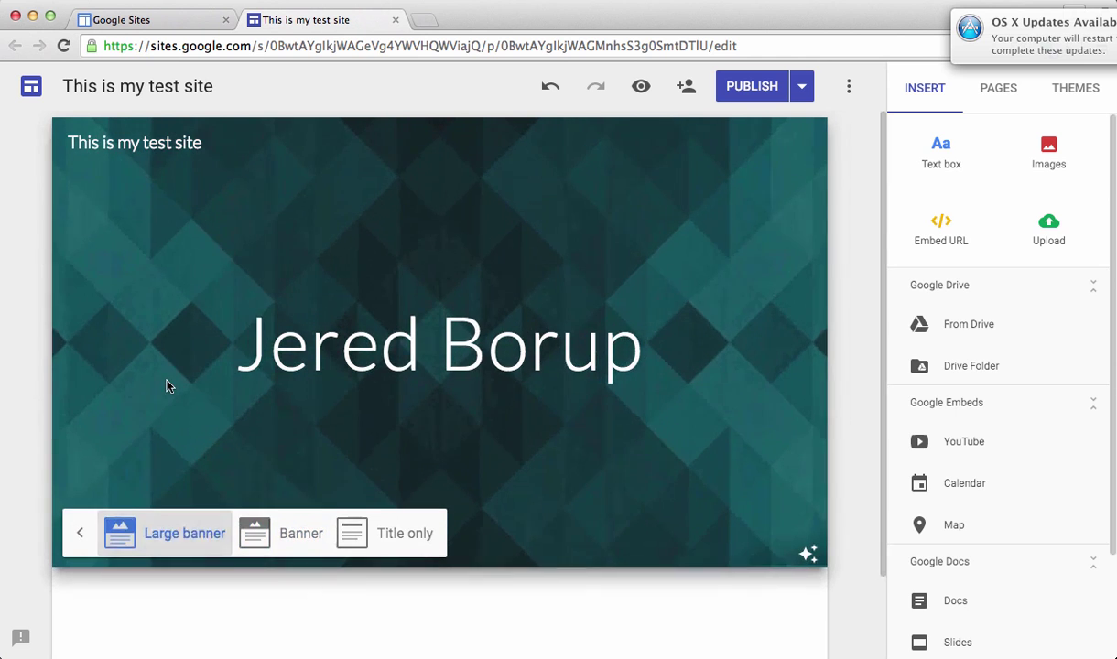
pyautogui.click(295, 534)
pyautogui.click(397, 382)
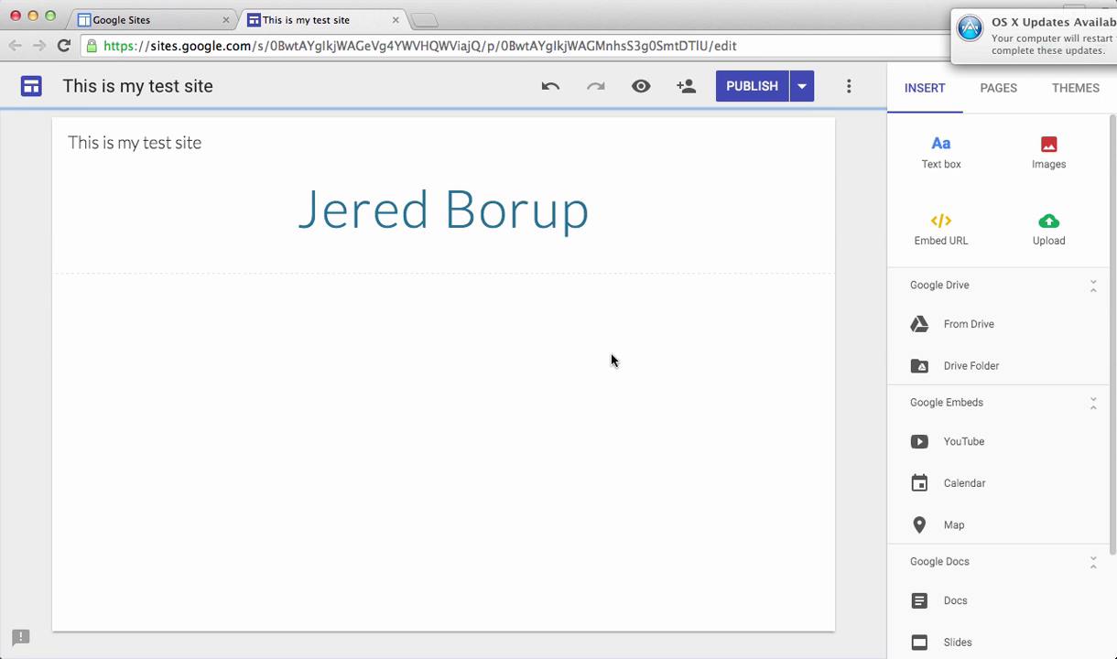
# Insert a text box below the page header reading "This is my homepage"
pyautogui.click(953, 160)
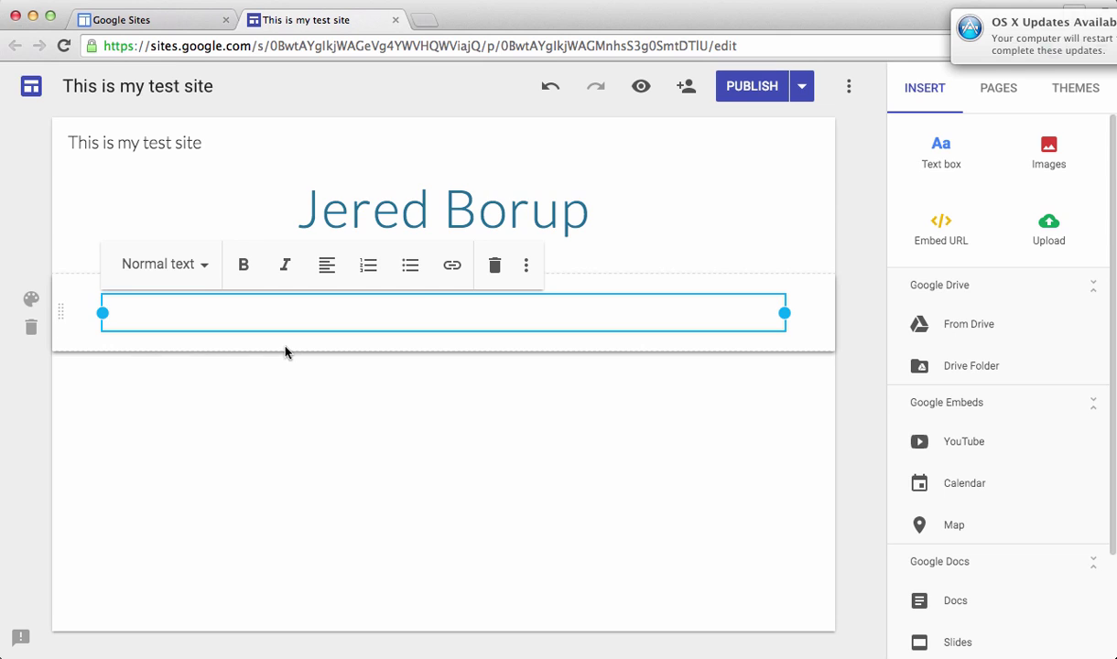
pyautogui.write('This is my home page')
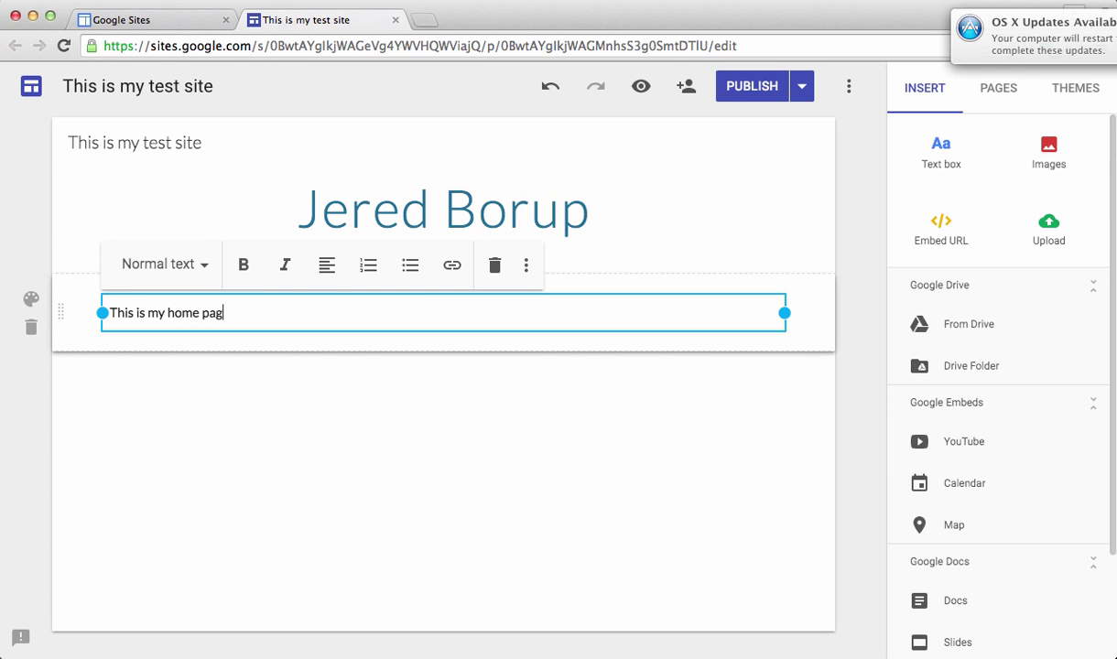
pyautogui.press('BackSpace')
pyautogui.press('BackSpace')
pyautogui.press('BackSpace')
pyautogui.press('BackSpace')
pyautogui.write('page')
pyautogui.click(245, 444)
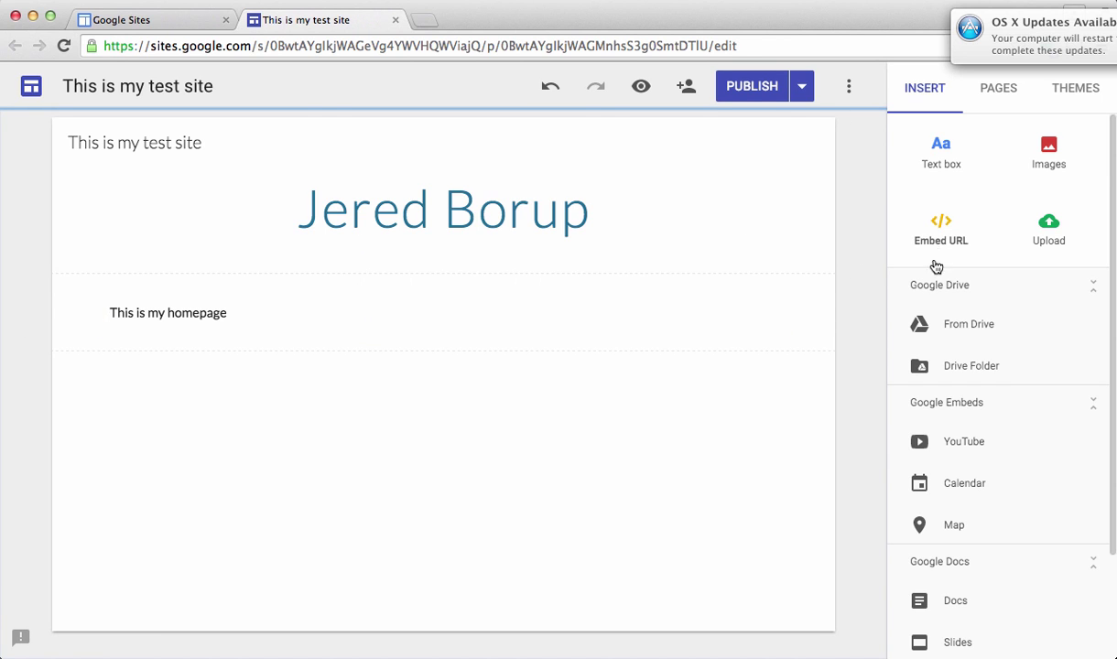
# Insert the first portrait from the Profile photos album as an image below the homepage text
pyautogui.click(1050, 147)
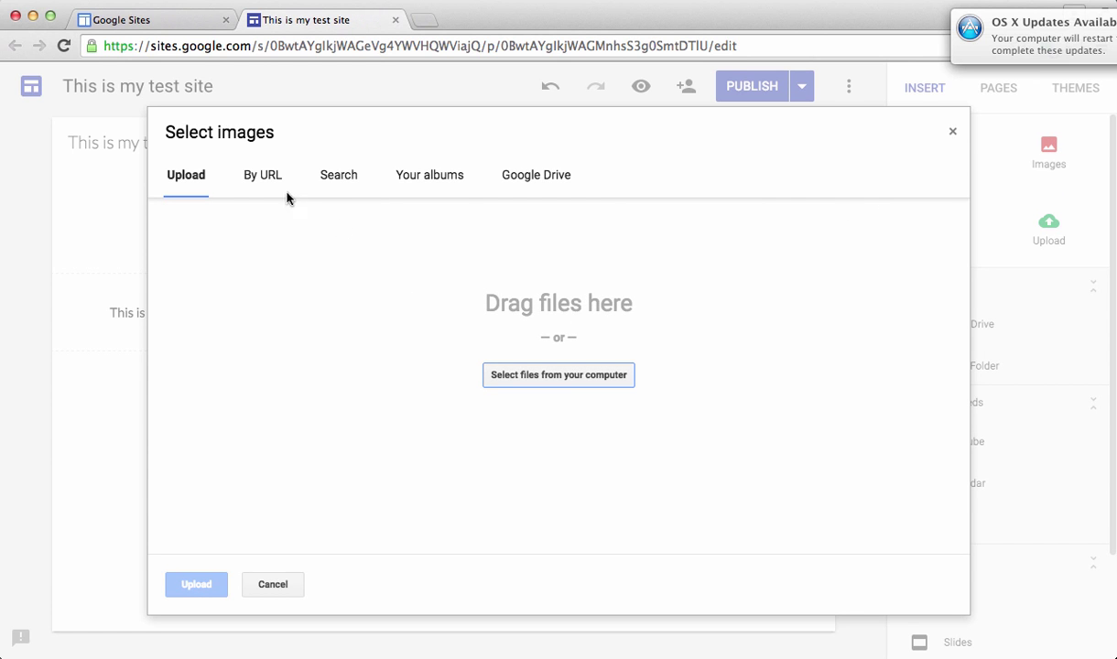
pyautogui.click(411, 180)
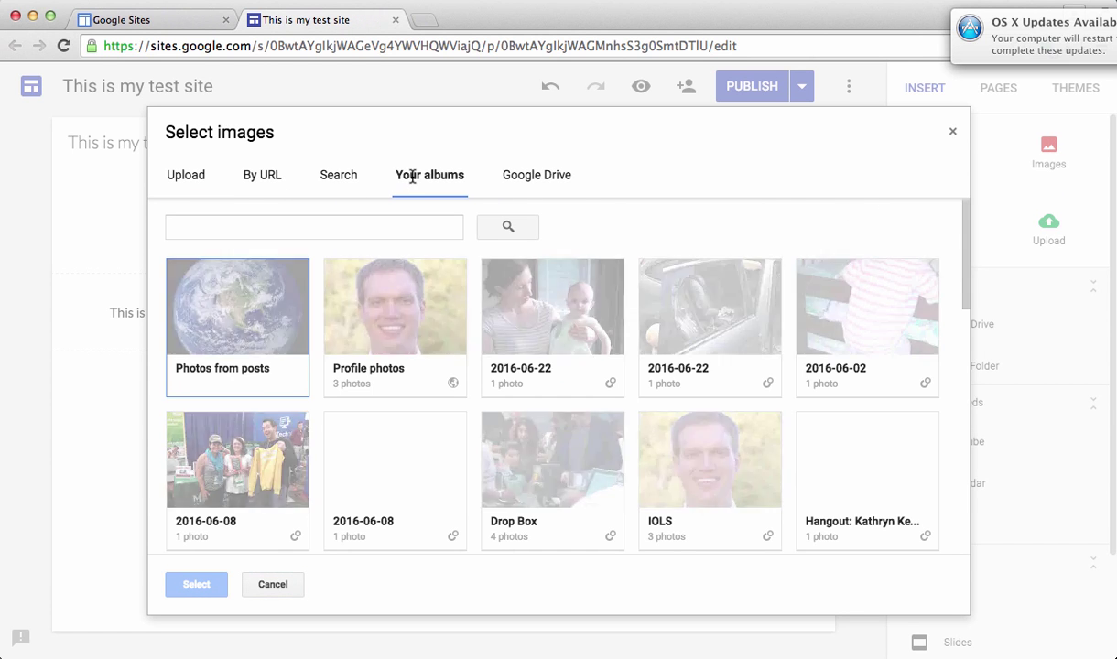
pyautogui.click(376, 308)
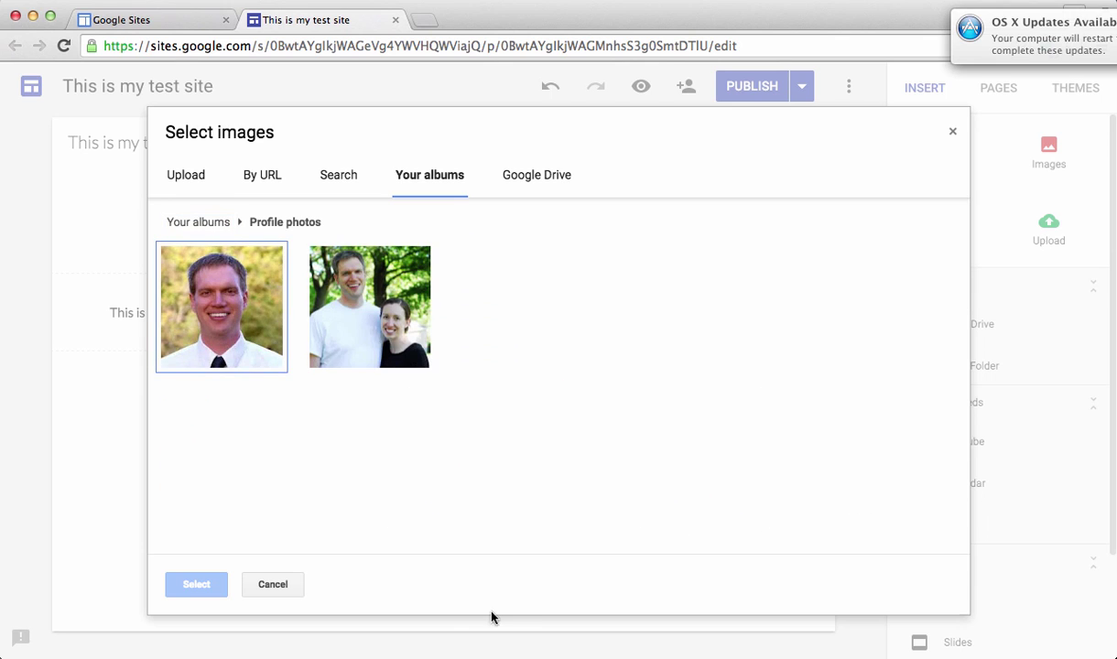
pyautogui.click(229, 322)
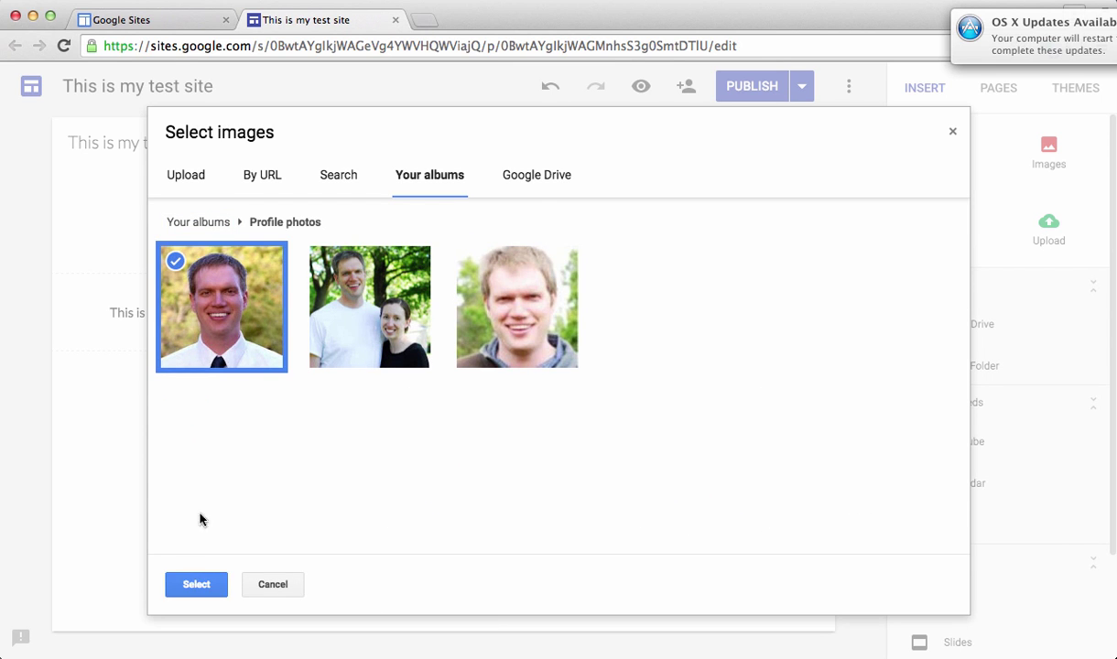
pyautogui.click(197, 584)
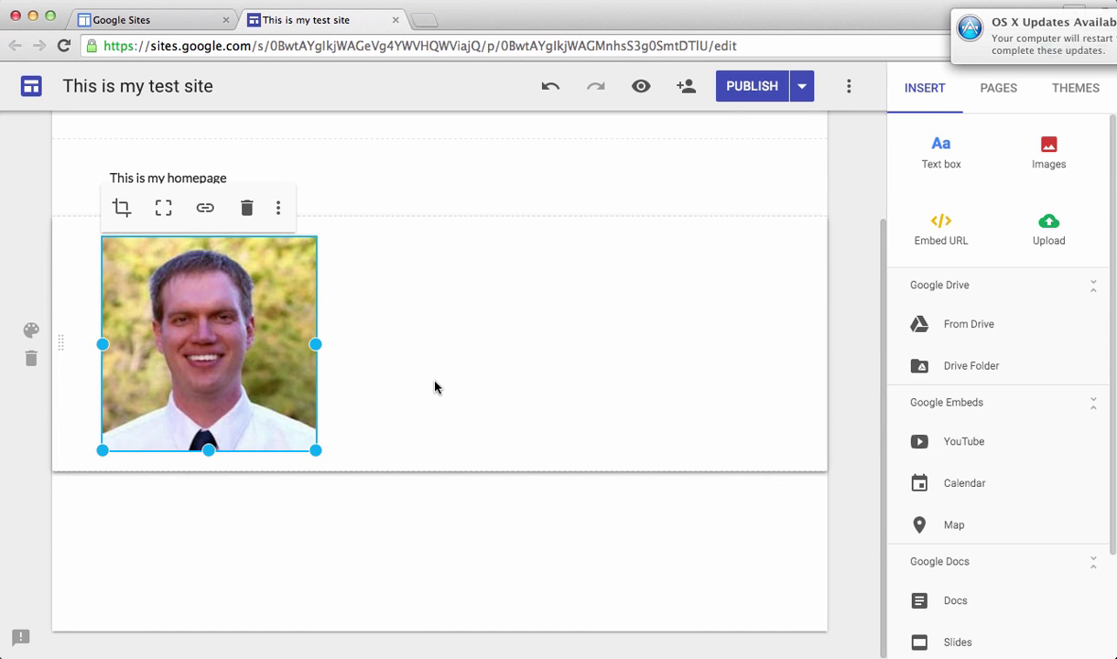
# Enlarge the inserted profile photo from its lower corner so it fills more of its section
pyautogui.click(409, 337)
pyautogui.click(229, 311)
pyautogui.moveTo(315, 451); pyautogui.dragTo(394, 581)
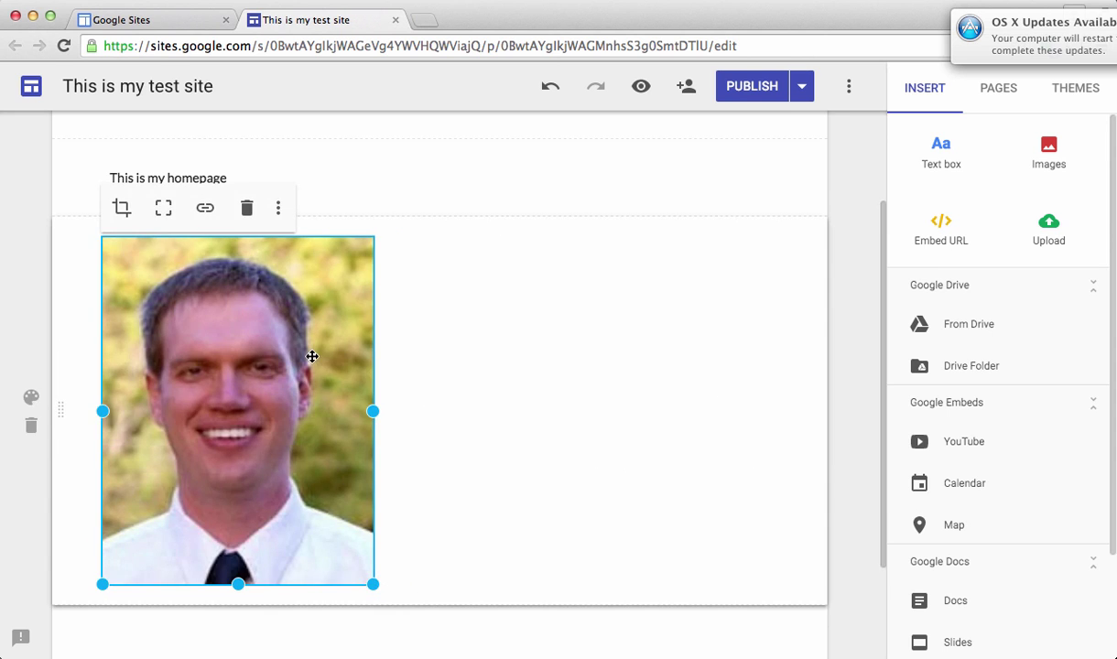
# Apply the Emphasis 2 section style to the section containing the profile photo
pyautogui.click(32, 398)
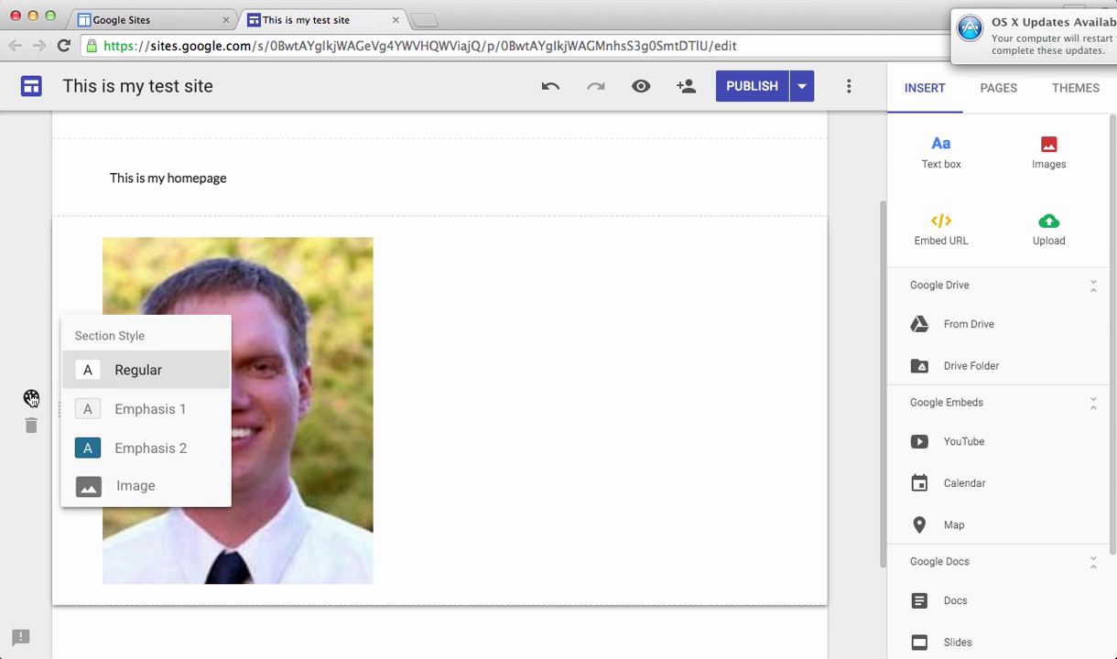
pyautogui.click(130, 449)
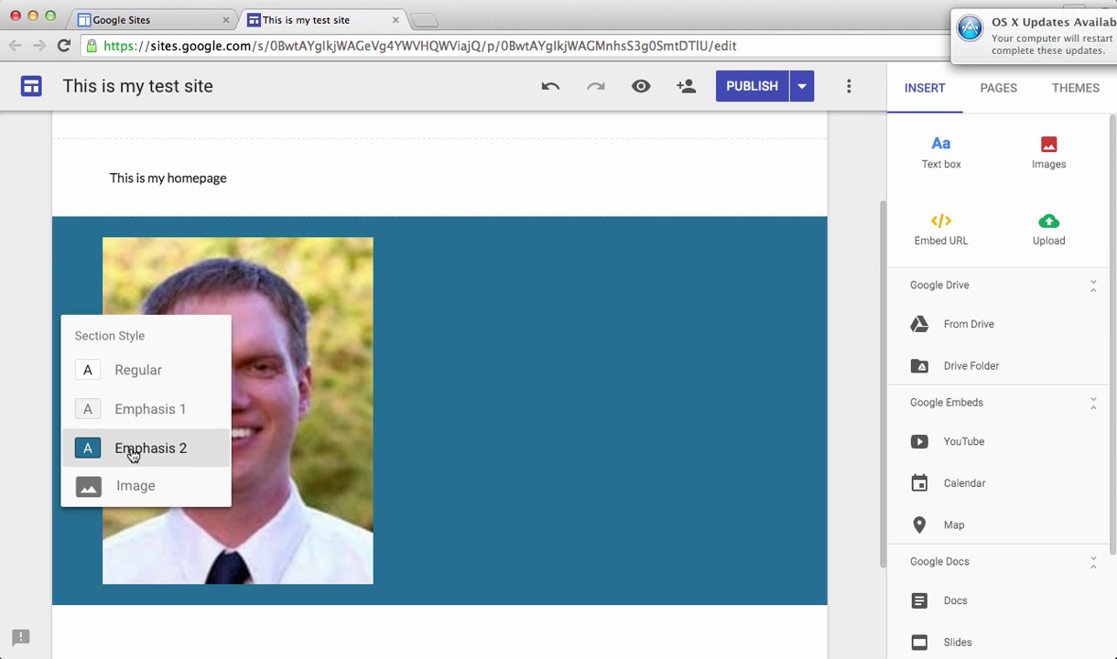
pyautogui.click(501, 412)
# Add a text box beside the profile photo in the coloured section reading "double click"
pyautogui.scroll(-1, 434, 428)
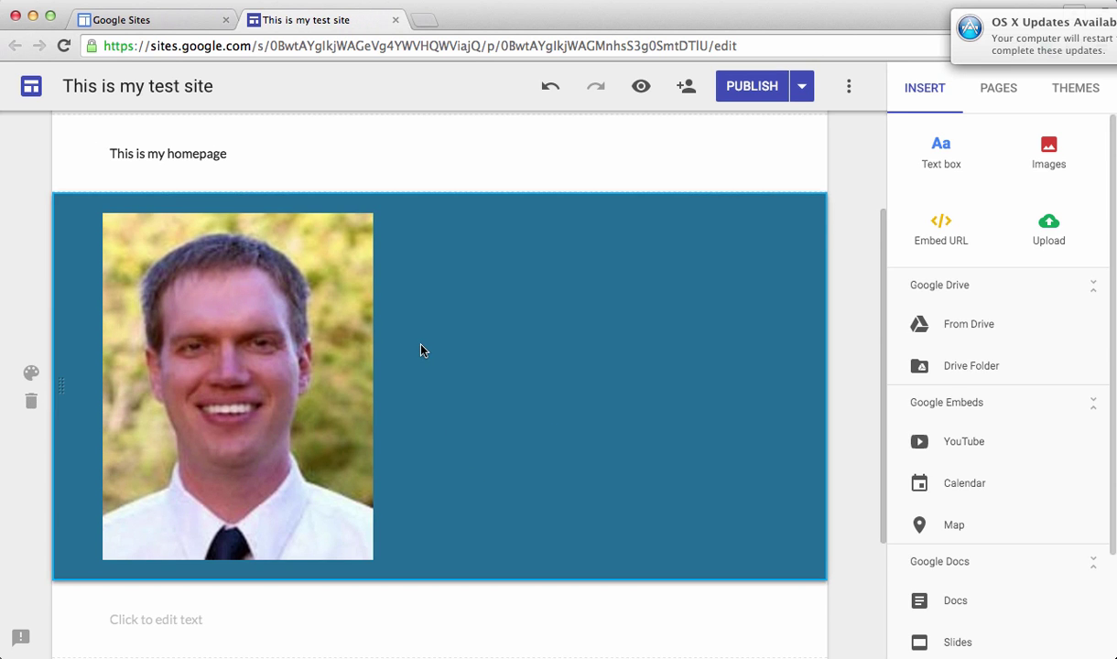
pyautogui.doubleClick(426, 302)
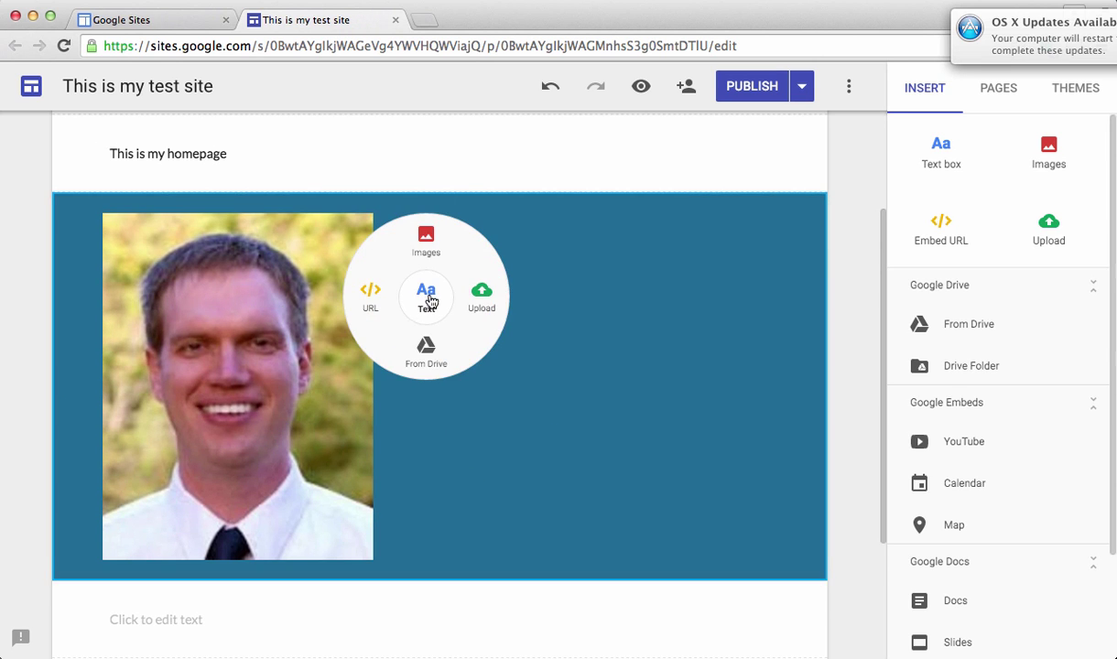
pyautogui.click(430, 295)
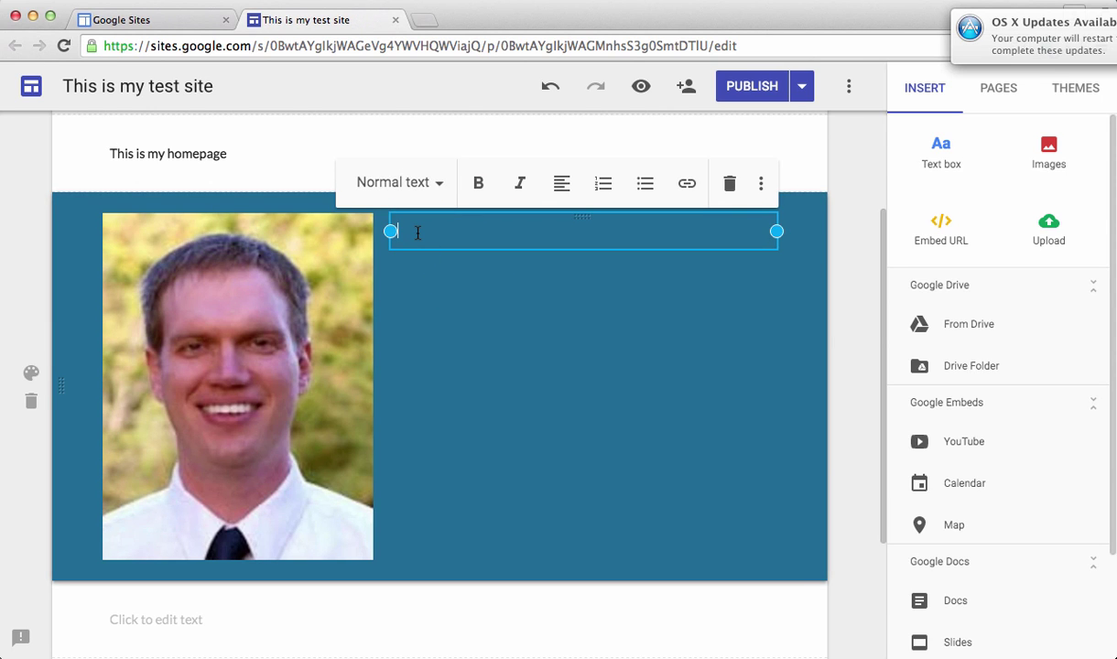
pyautogui.write('double click')
pyautogui.click(469, 323)
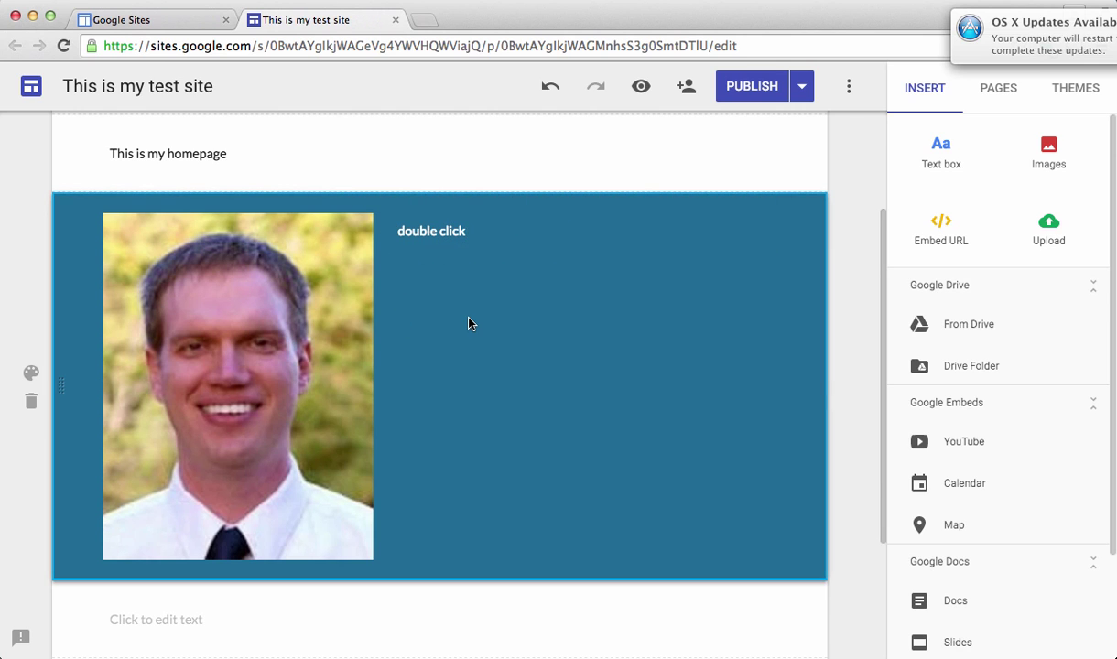
# Insert the couple photo from the Profile photos album beside the large portrait in the coloured section and enlarge it
pyautogui.doubleClick(469, 360)
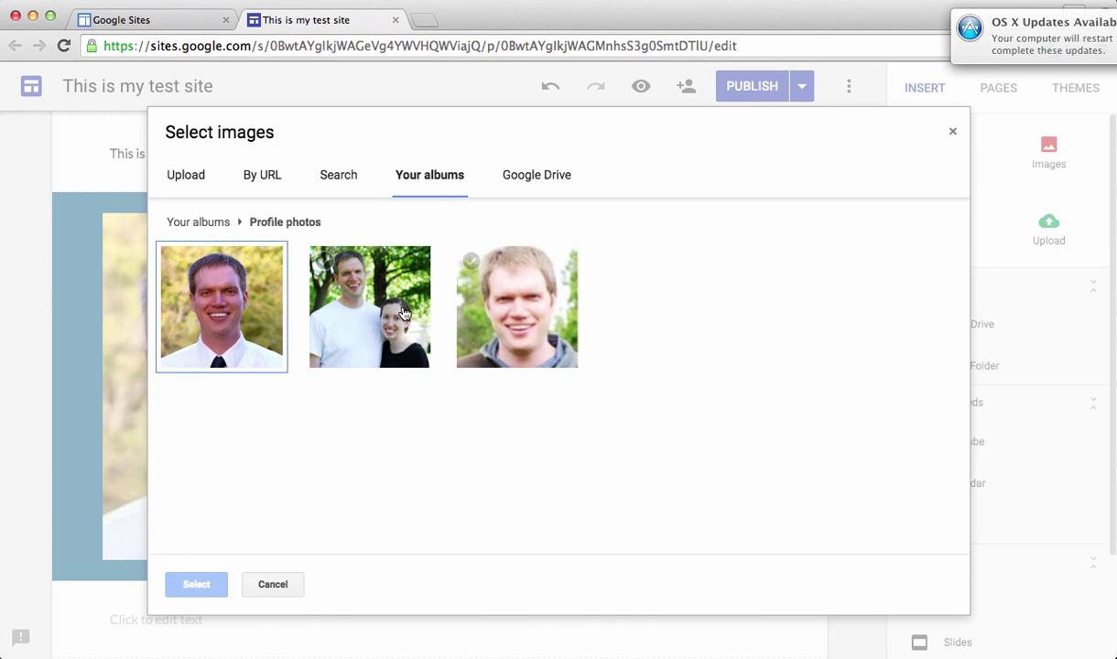
pyautogui.click(370, 307)
pyautogui.click(194, 583)
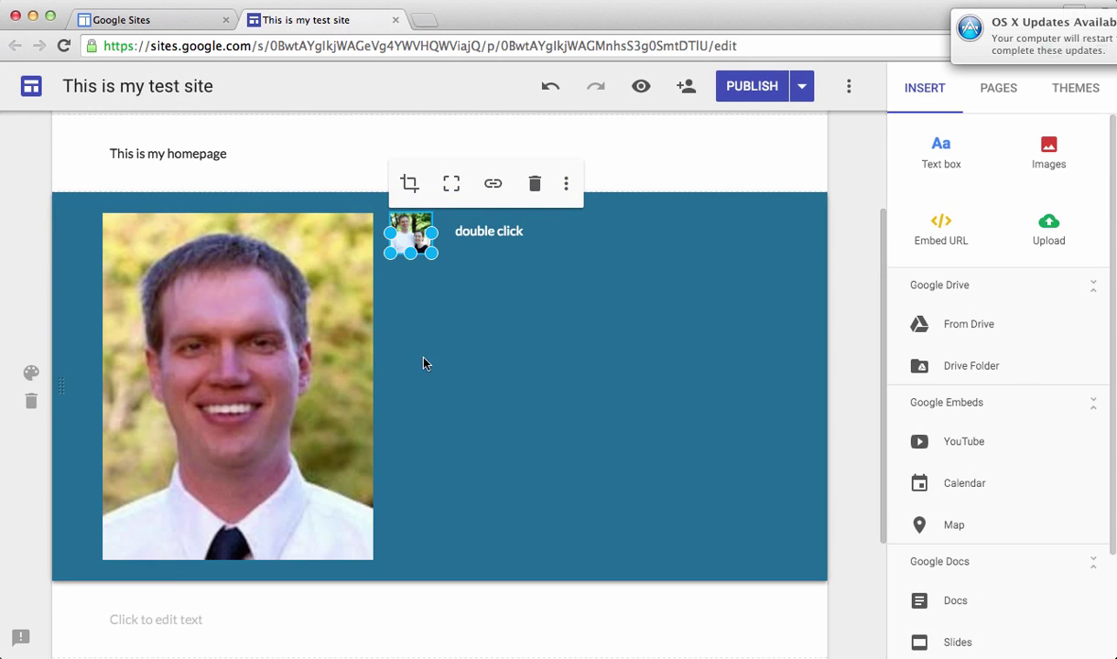
pyautogui.moveTo(434, 254); pyautogui.dragTo(495, 367)
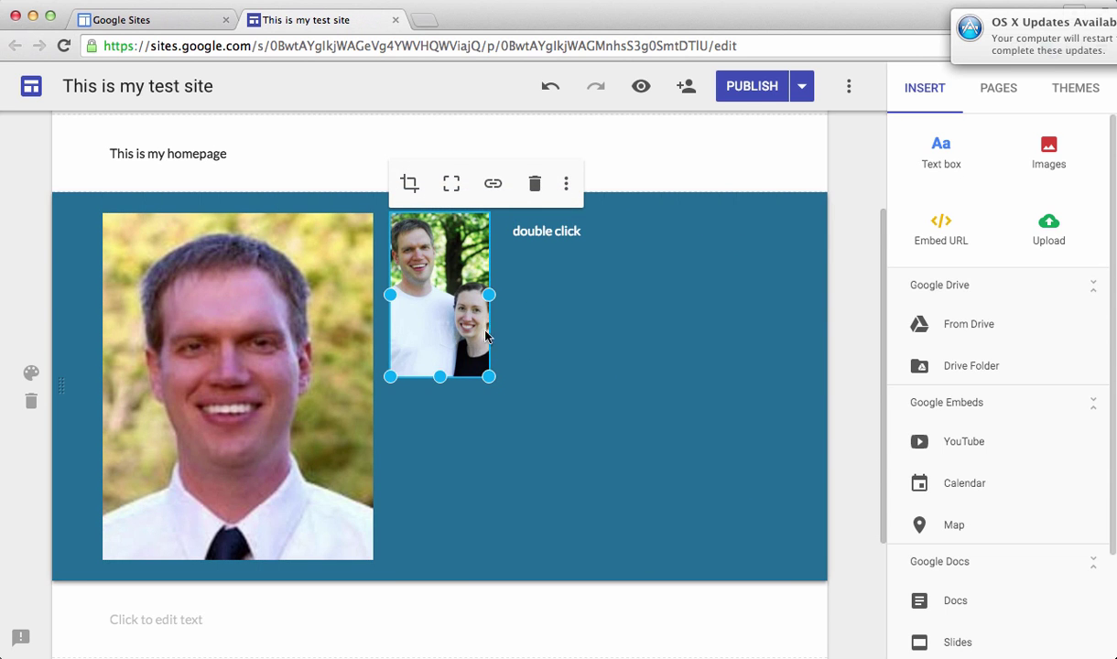
# Fill the empty text box below the coloured section with the word "typing"
pyautogui.scroll(-5, 556, 477)
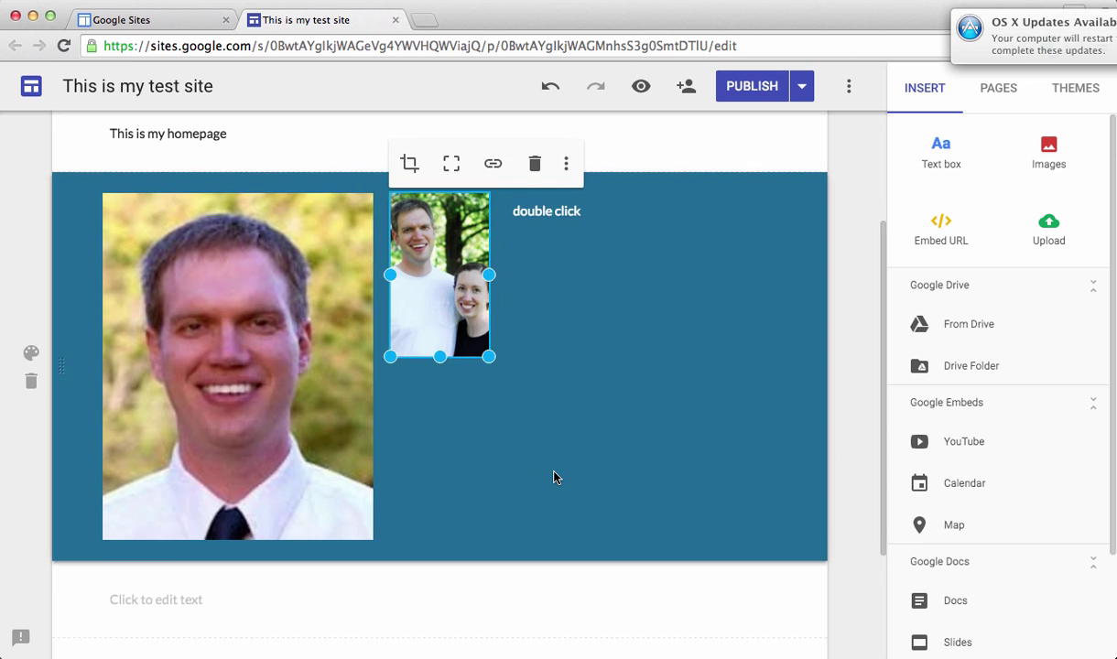
pyautogui.click(312, 478)
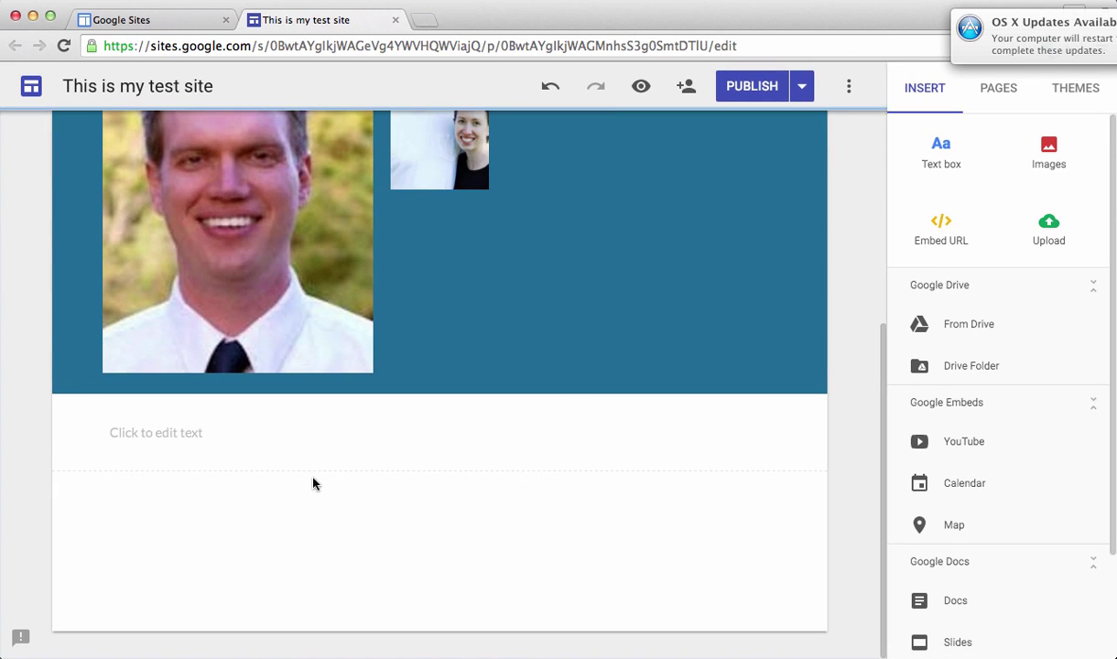
pyautogui.click(189, 434)
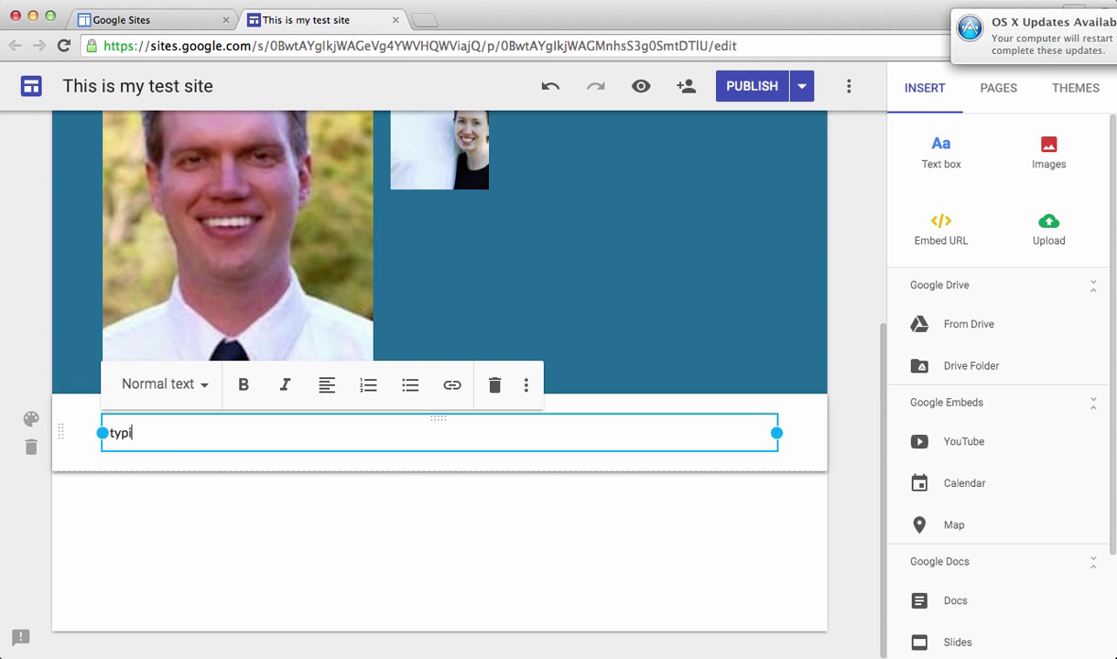
pyautogui.tripleClick(191, 432)
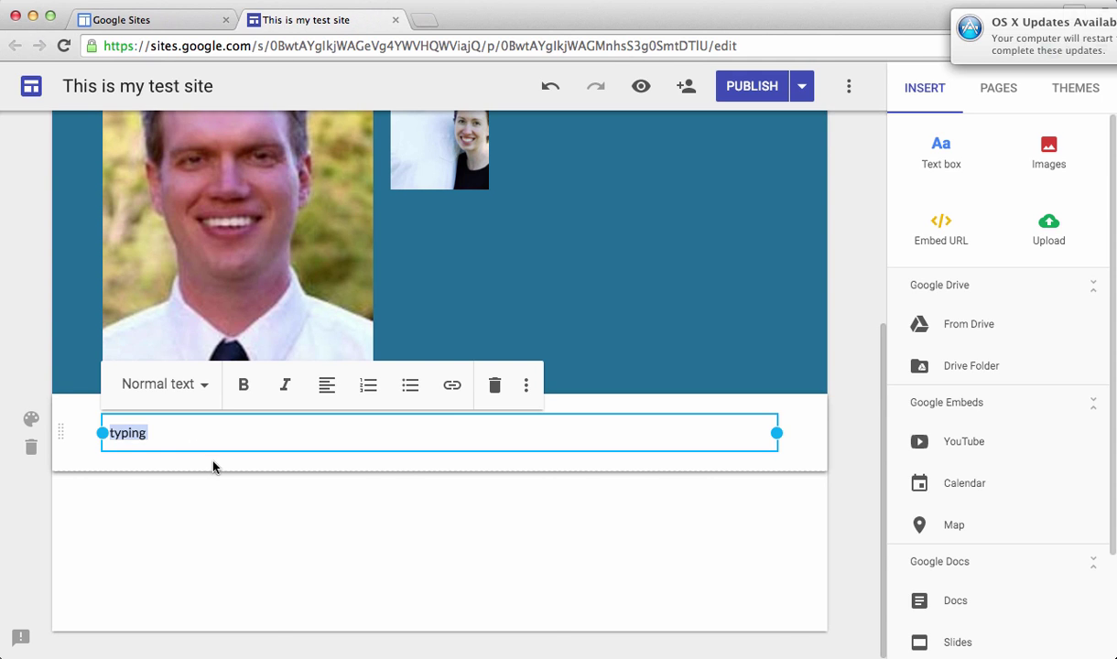
pyautogui.click(212, 467)
# Insert the first and third portraits from the Profile photos album together in a new section below the "typing" text
pyautogui.doubleClick(217, 463)
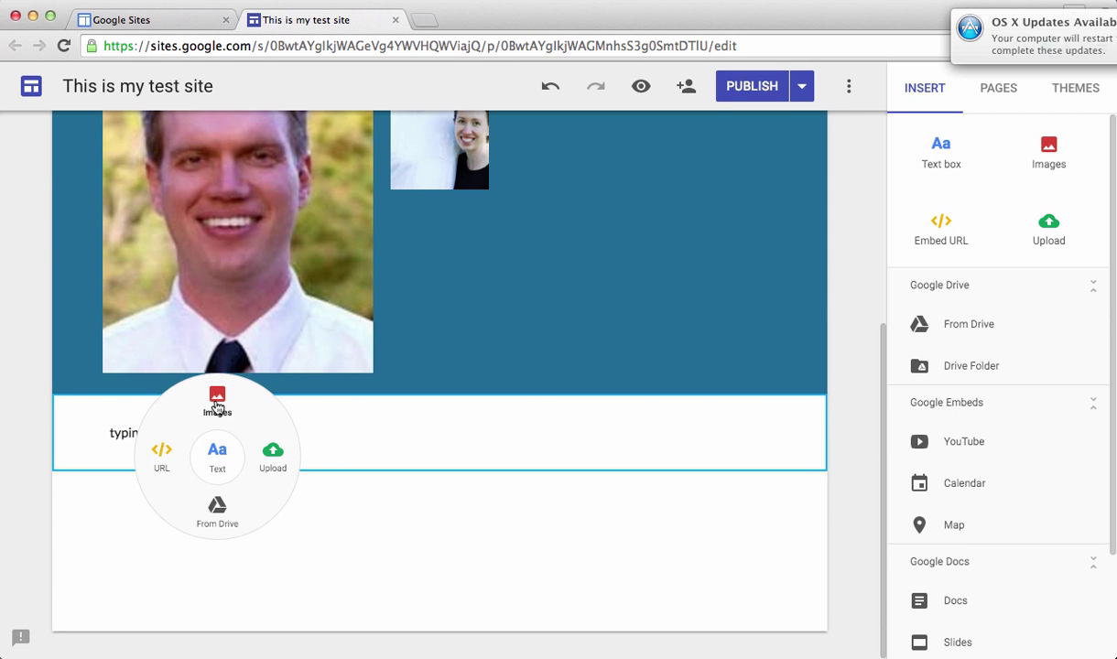
pyautogui.click(217, 407)
pyautogui.click(229, 312)
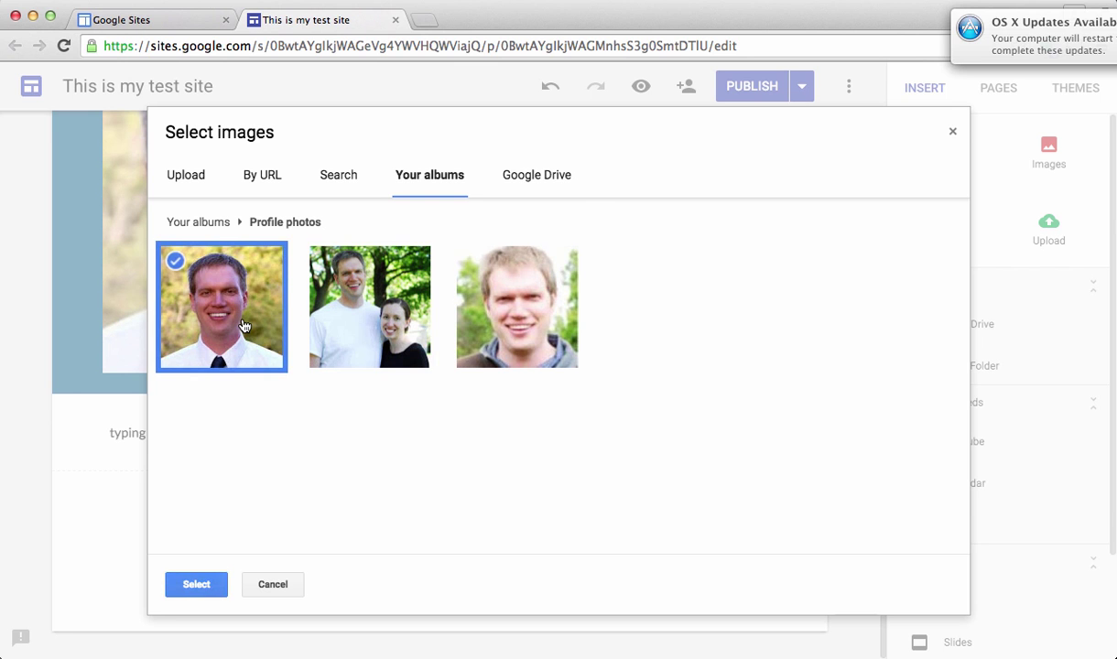
pyautogui.click(536, 307)
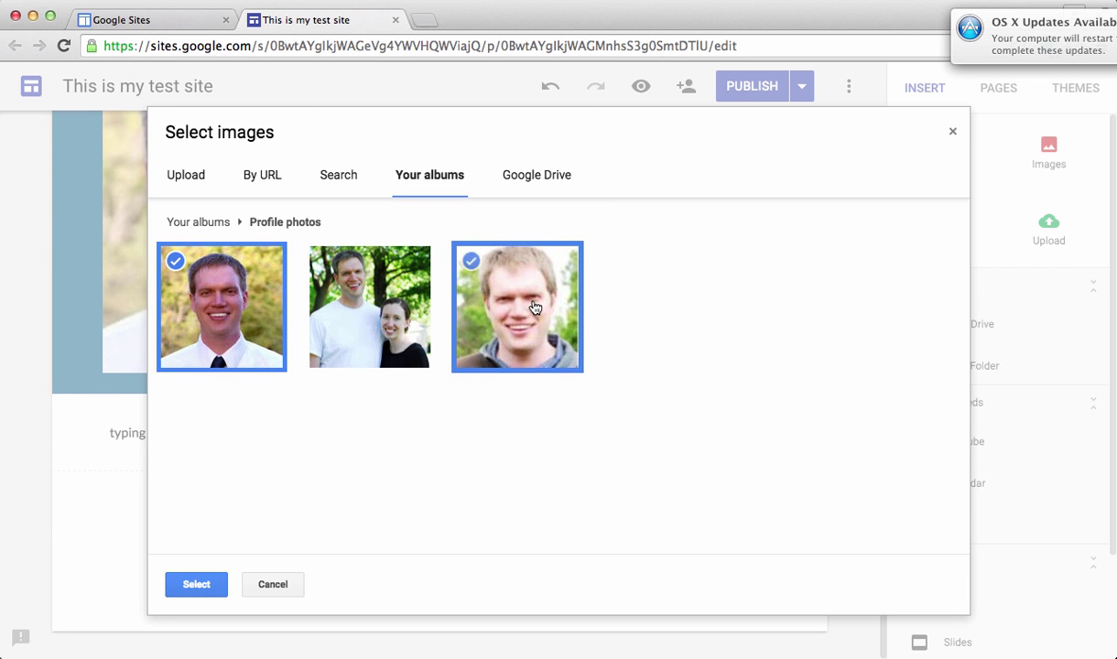
pyautogui.click(198, 584)
pyautogui.scroll(4, 374, 362)
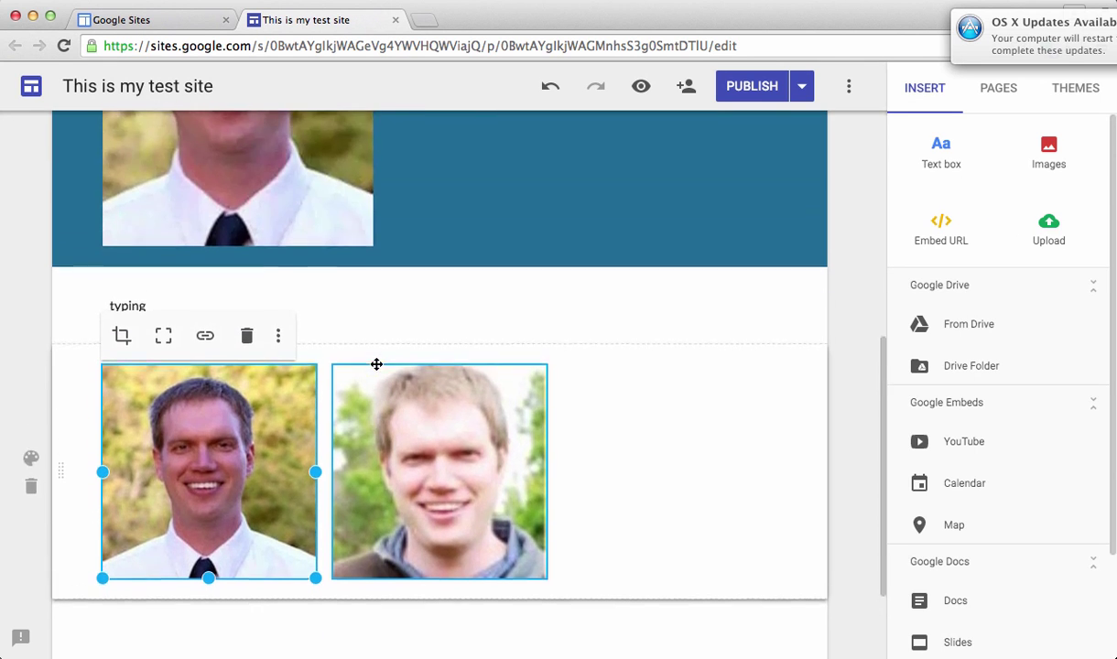
pyautogui.scroll(-2, 375, 366)
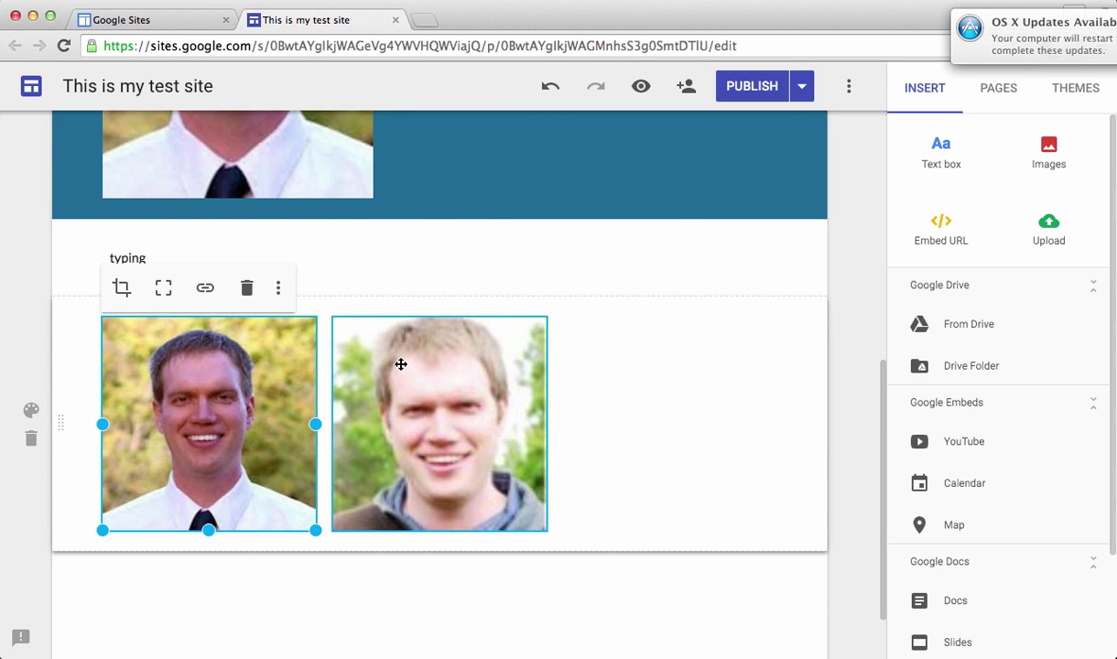
# Search YouTube for "mason", embed the George Mason University aerial video below the two portraits, and enlarge it
pyautogui.scroll(-2, 875, 383)
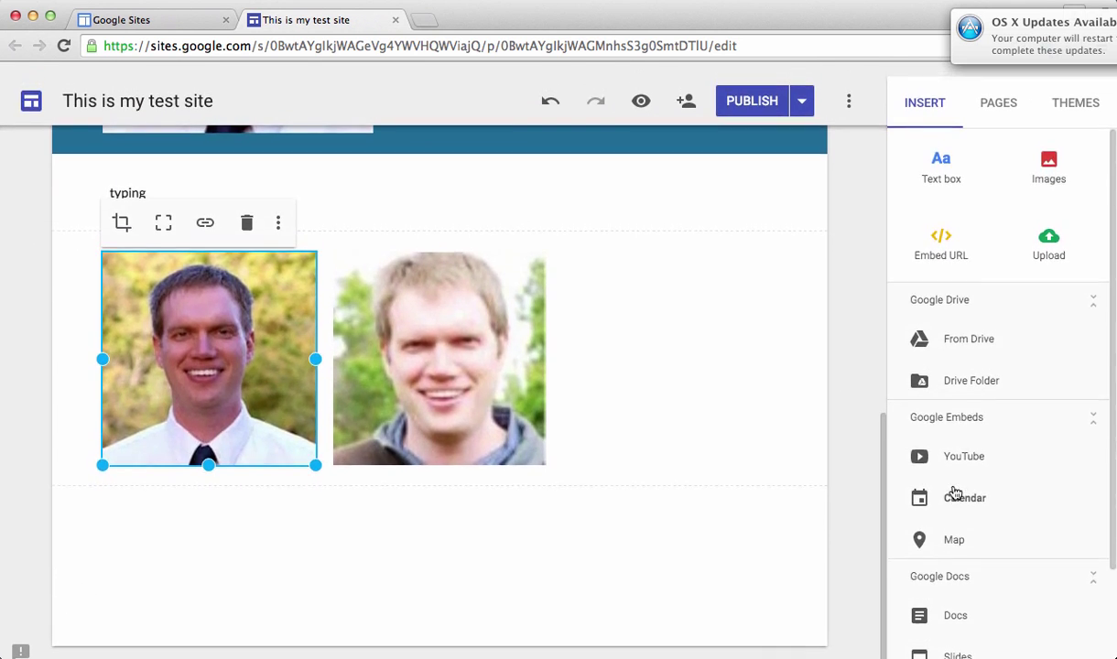
pyautogui.scroll(-3, 953, 491)
pyautogui.scroll(3, 952, 491)
pyautogui.click(952, 444)
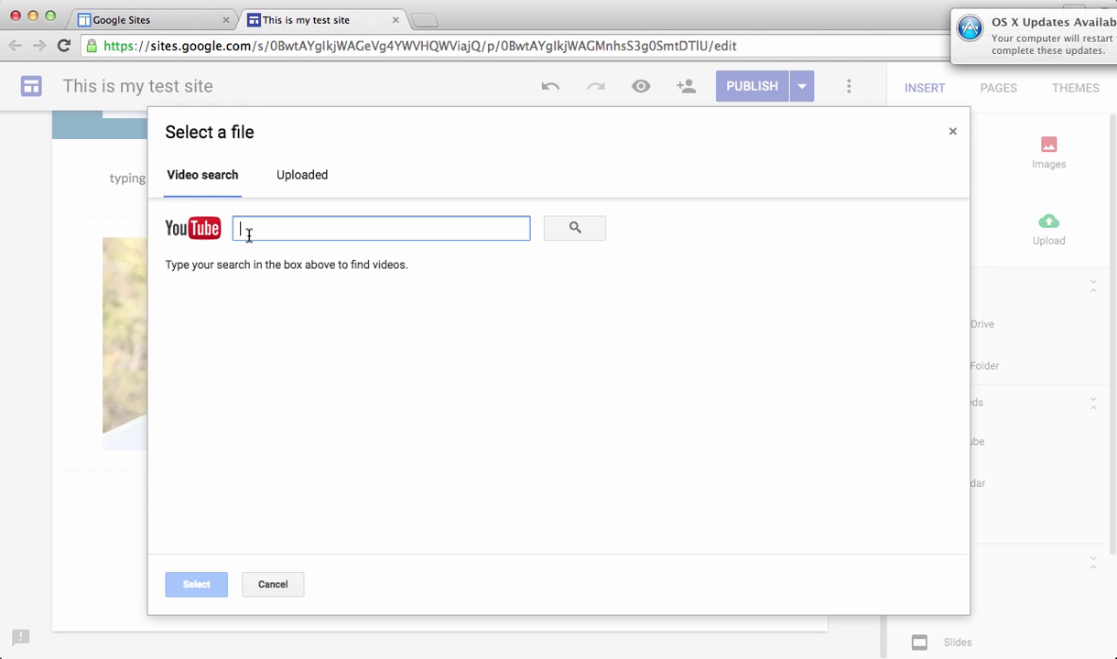
pyautogui.write('mason university')
pyautogui.press('Return')
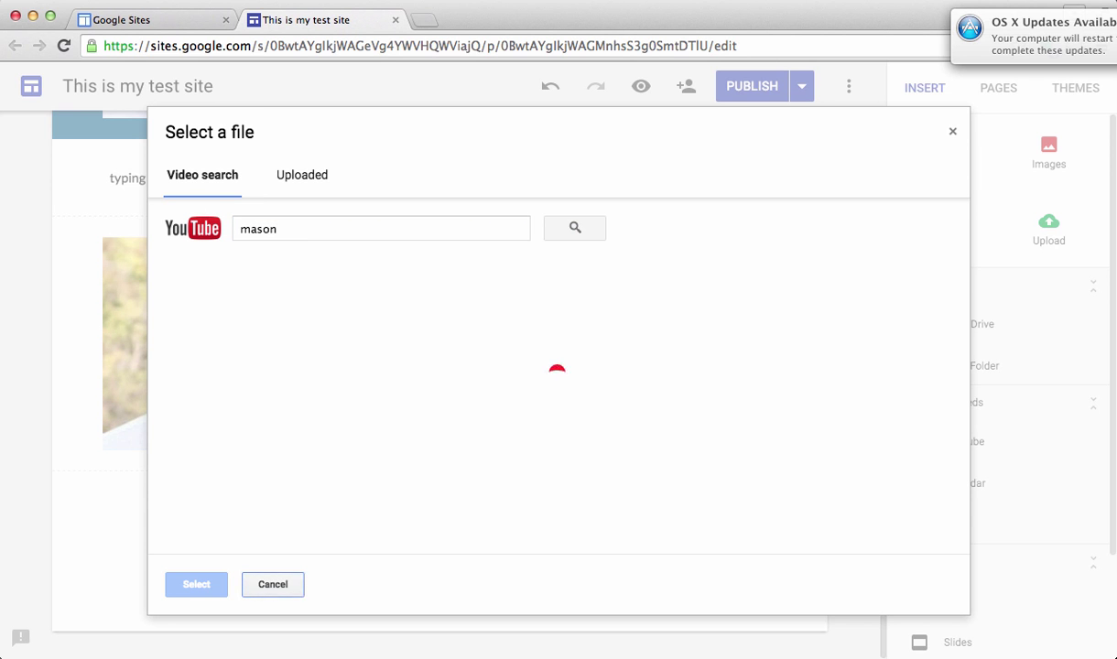
pyautogui.click(195, 584)
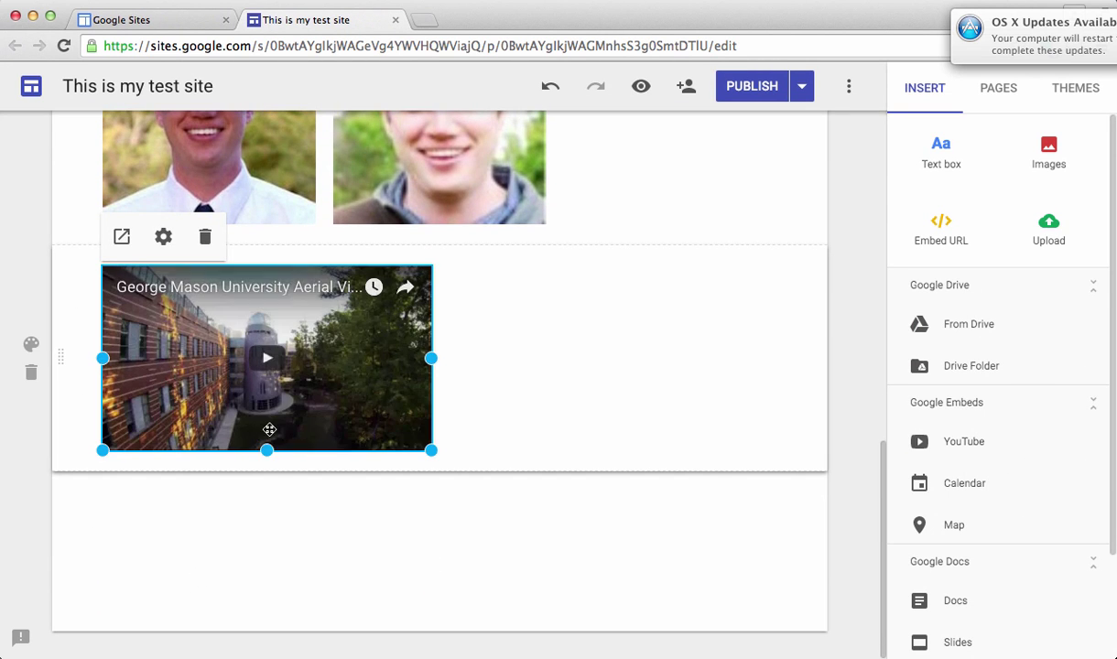
pyautogui.moveTo(434, 449); pyautogui.dragTo(516, 544)
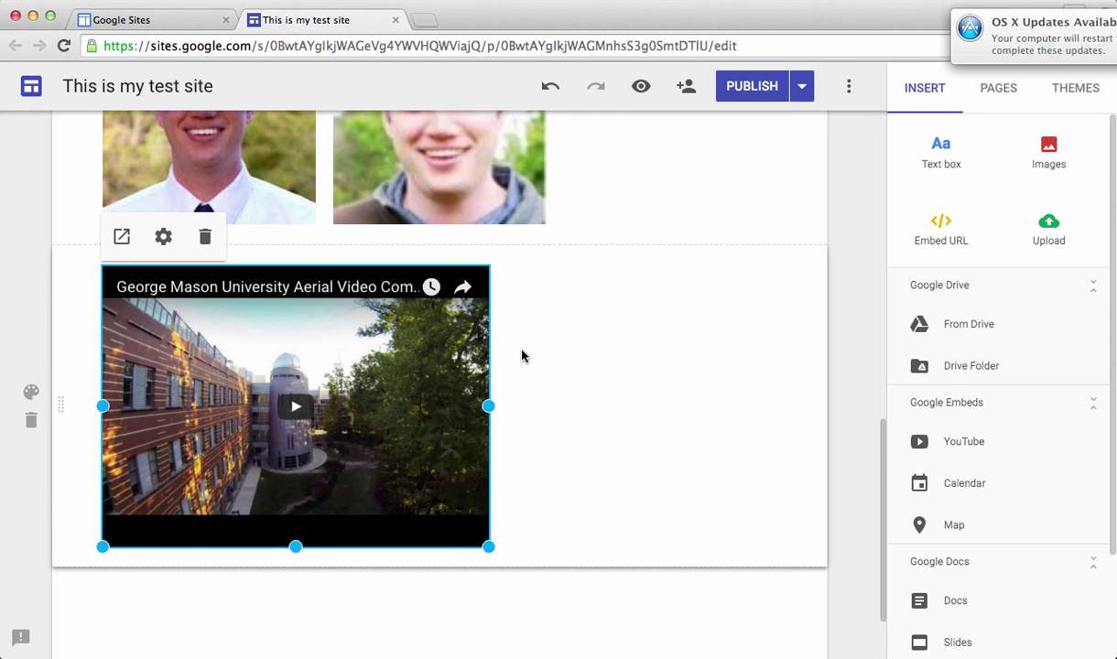
# Add a new page named "page 1" to the site
pyautogui.scroll(10, 695, 311)
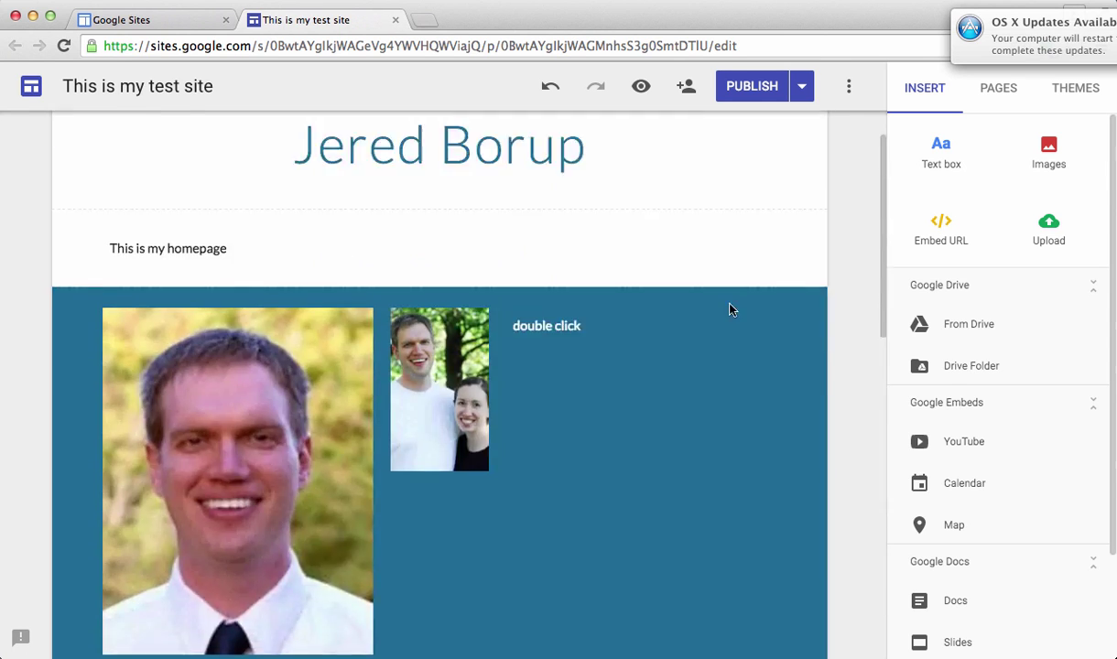
pyautogui.click(1000, 92)
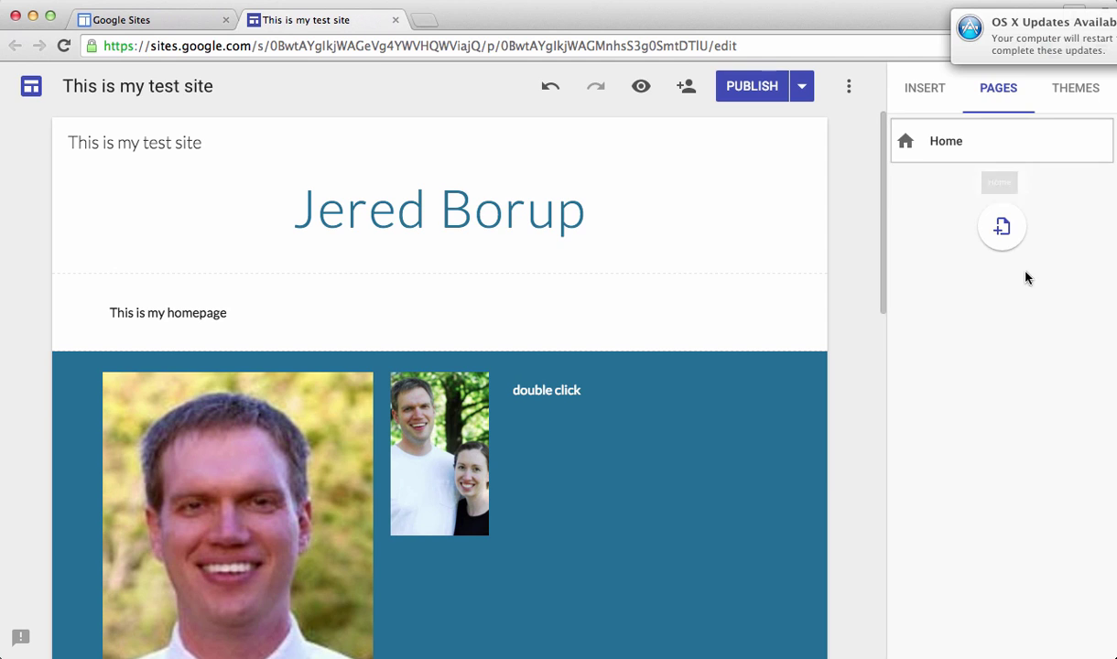
pyautogui.click(1003, 228)
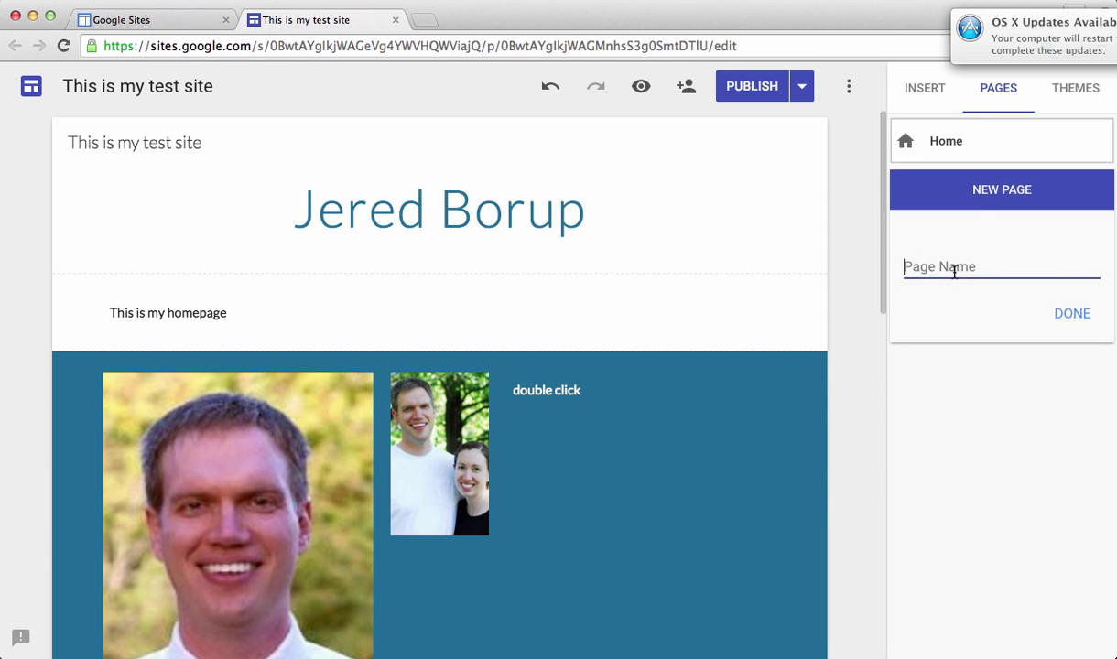
pyautogui.write('page 1')
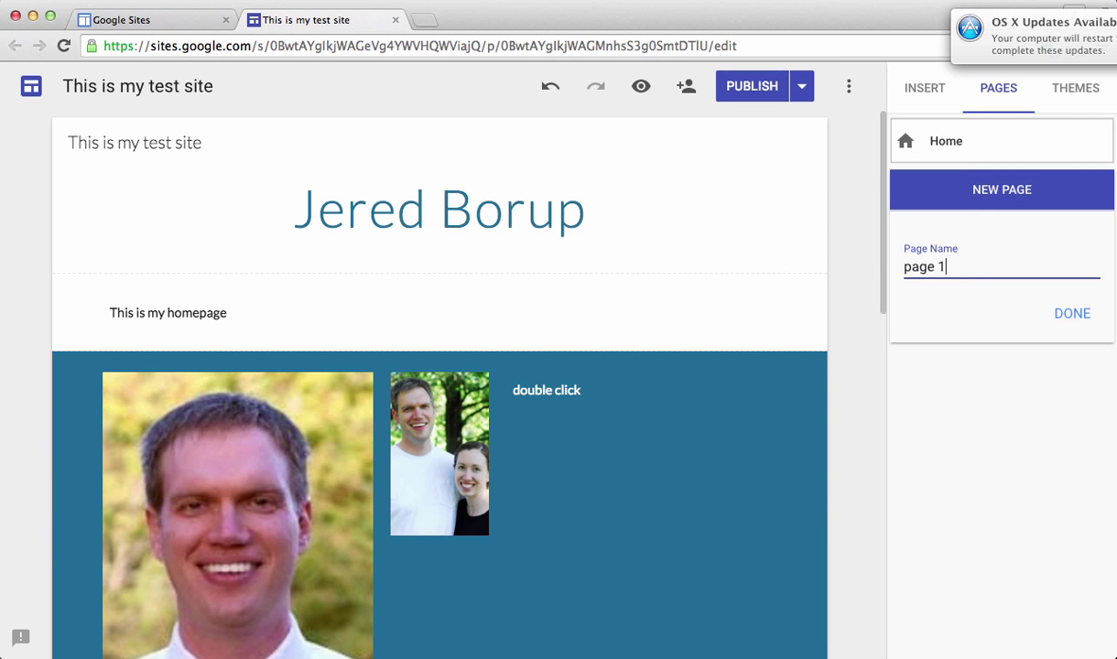
pyautogui.click(1049, 316)
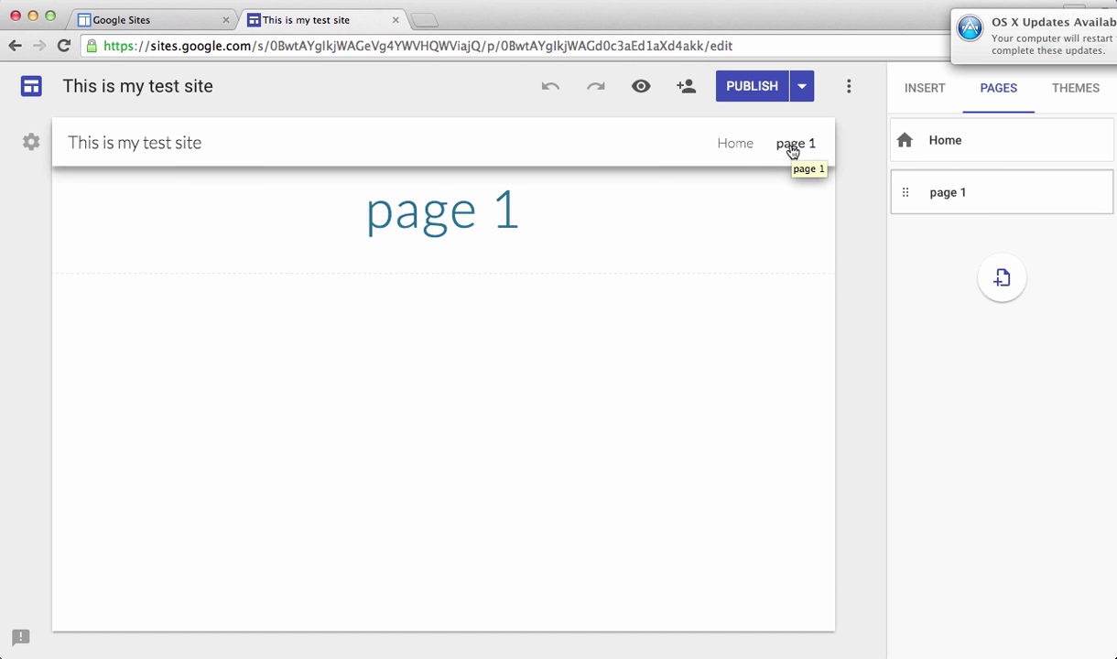
pyautogui.click(492, 226)
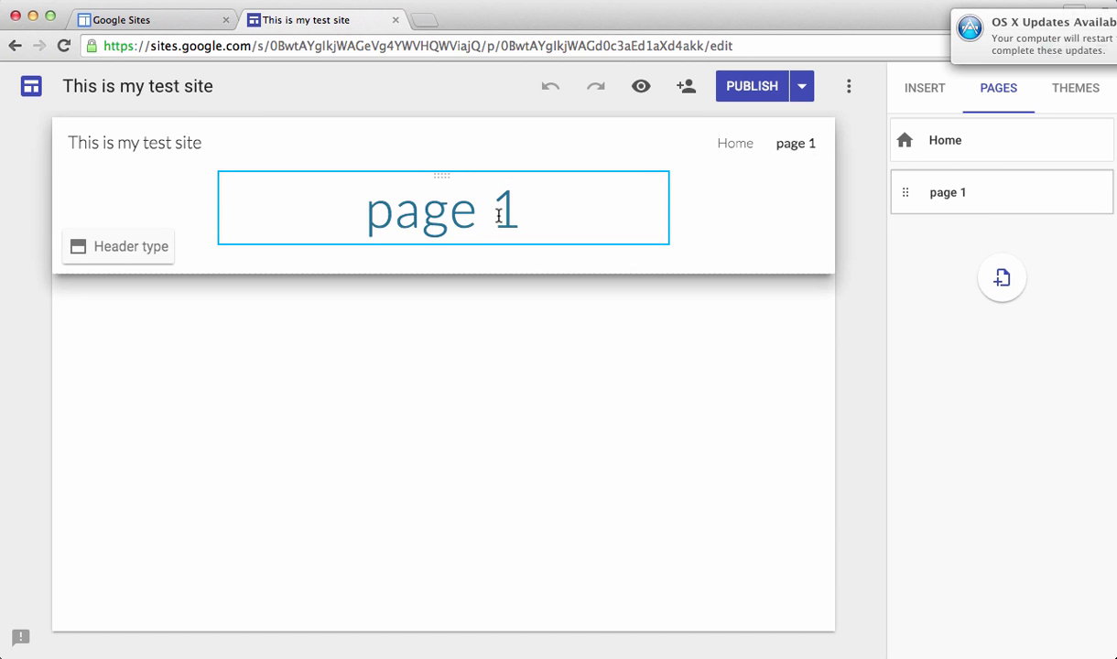
pyautogui.click(499, 215)
pyautogui.click(321, 378)
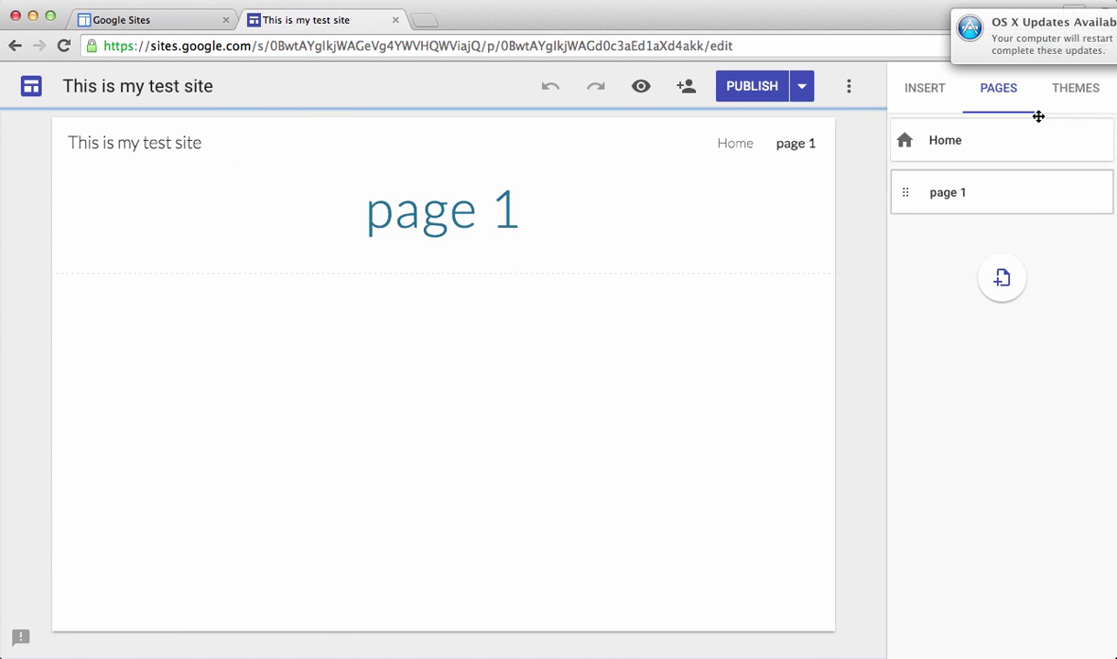
# Apply the Level theme to the site
pyautogui.click(1083, 95)
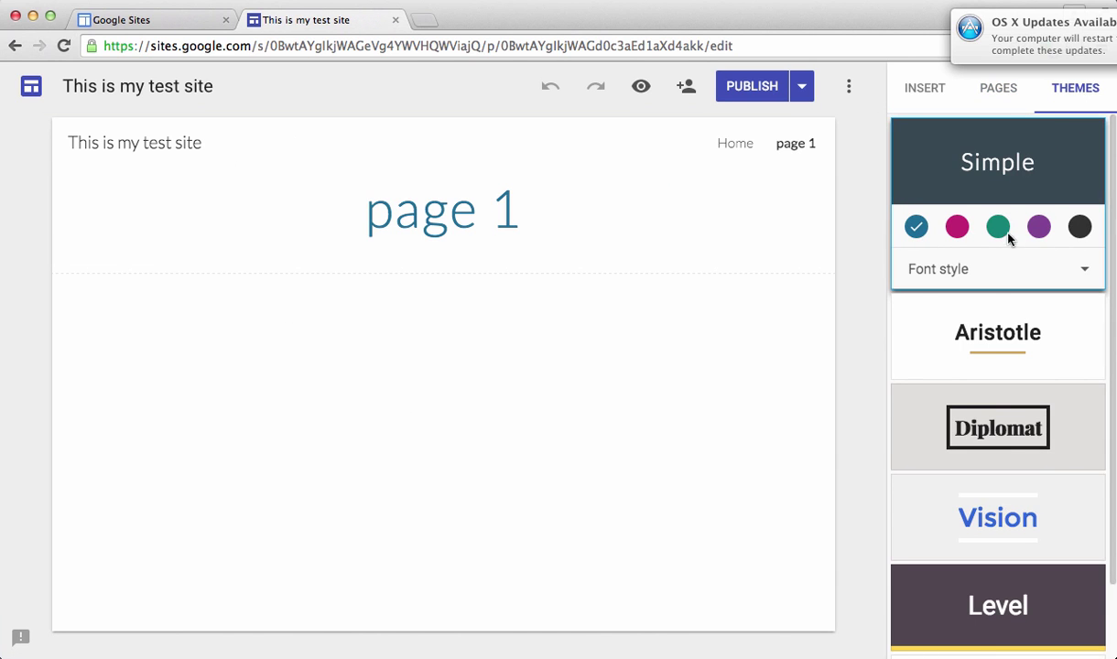
pyautogui.scroll(-3, 1001, 418)
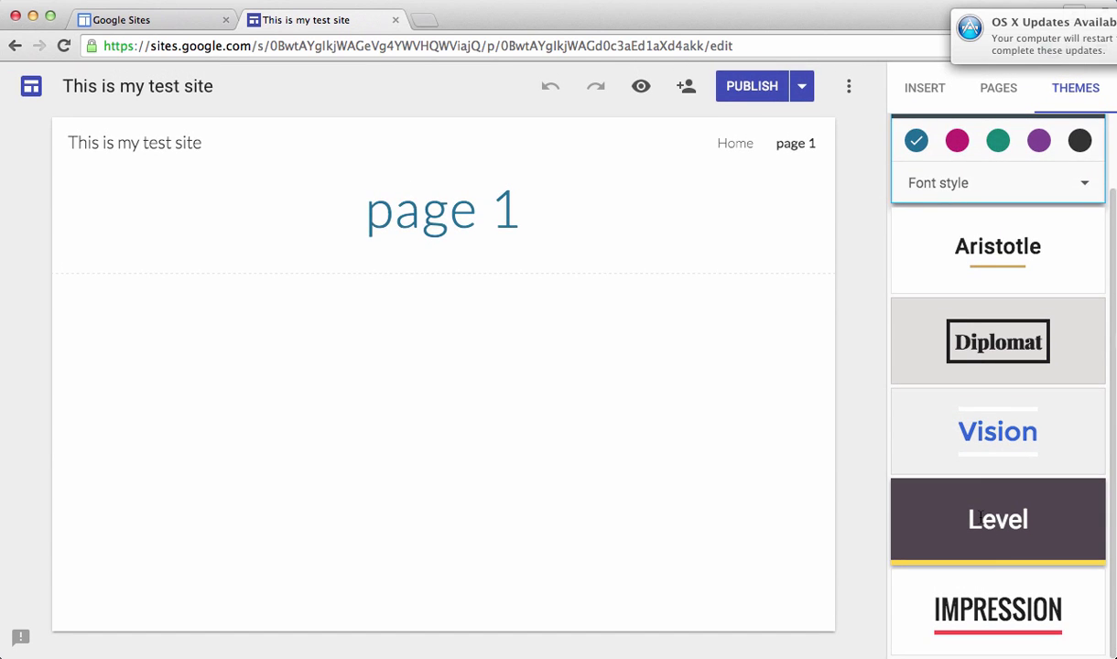
pyautogui.click(940, 511)
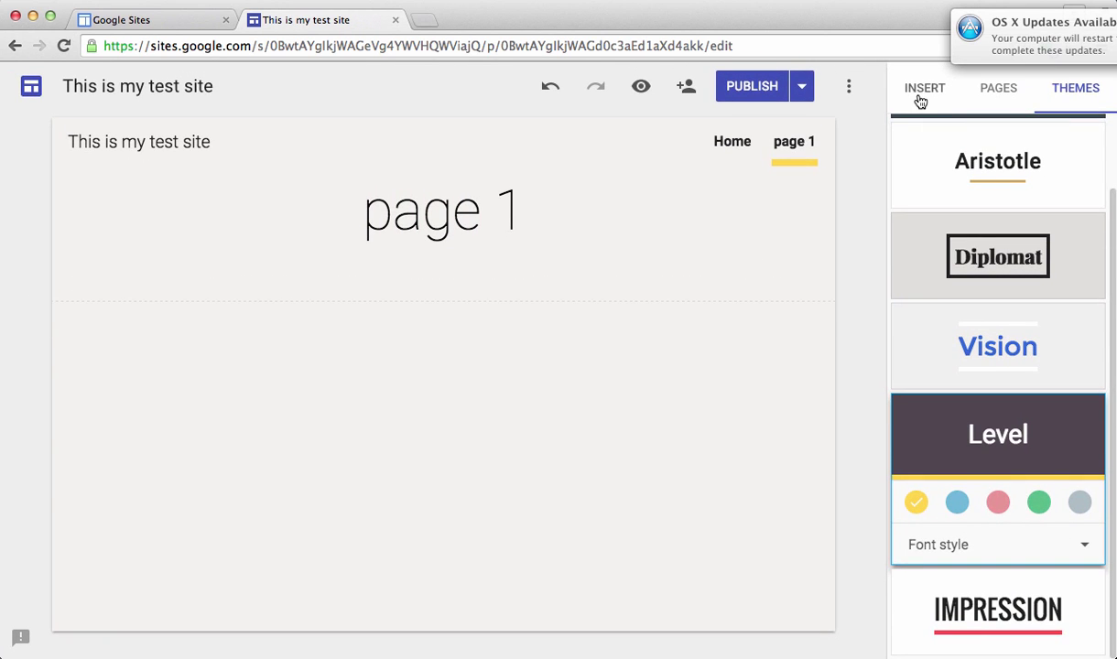
# Embed today's "Welcome to Spring" Google Slides presentation below the page 1 title and enlarge it
pyautogui.click(923, 92)
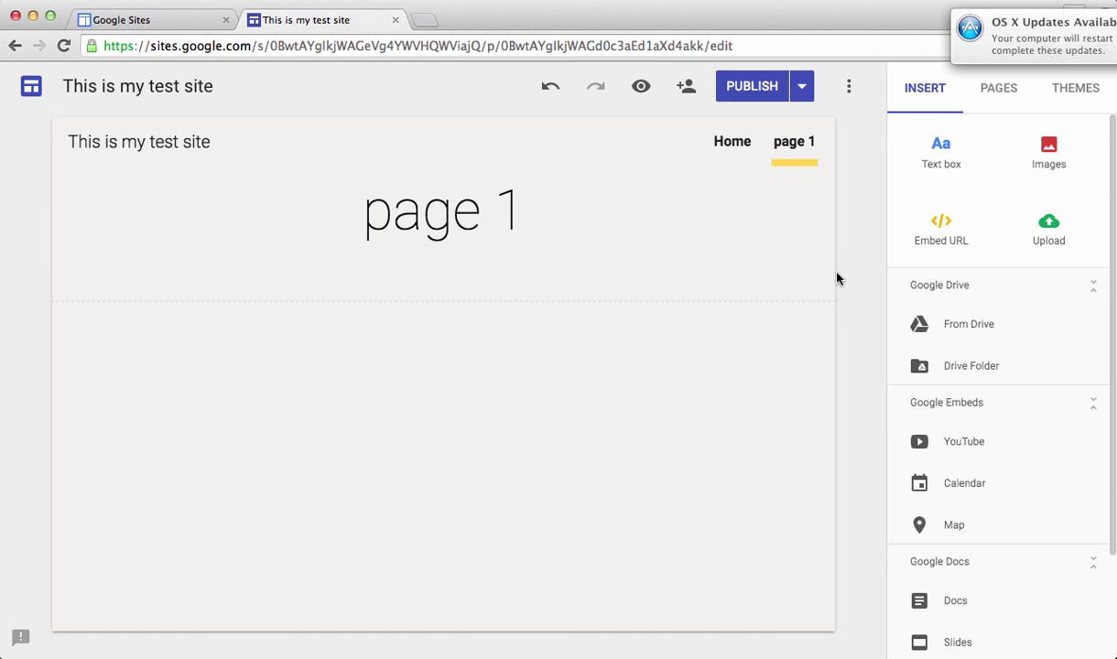
pyautogui.scroll(-3, 998, 494)
pyautogui.scroll(-1, 999, 496)
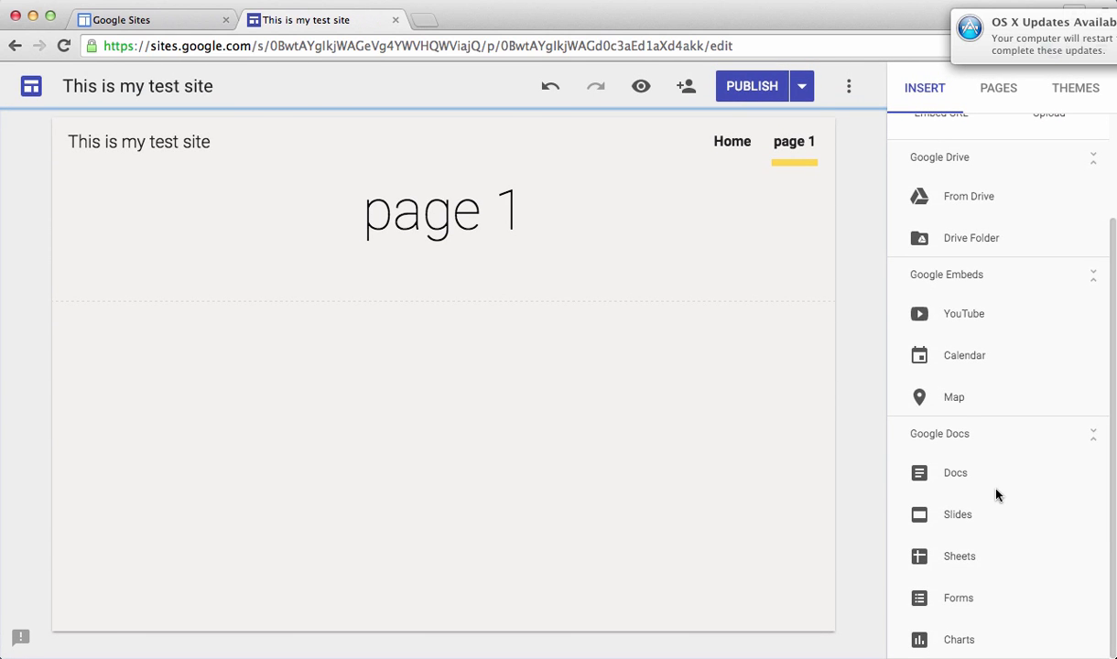
pyautogui.click(957, 518)
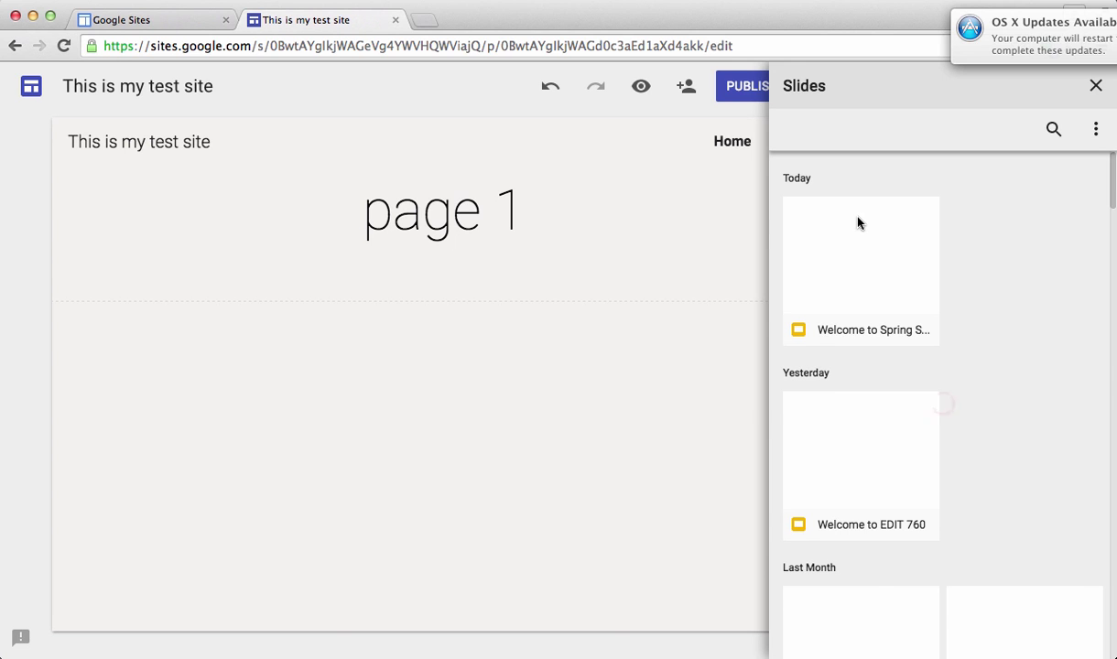
pyautogui.click(847, 266)
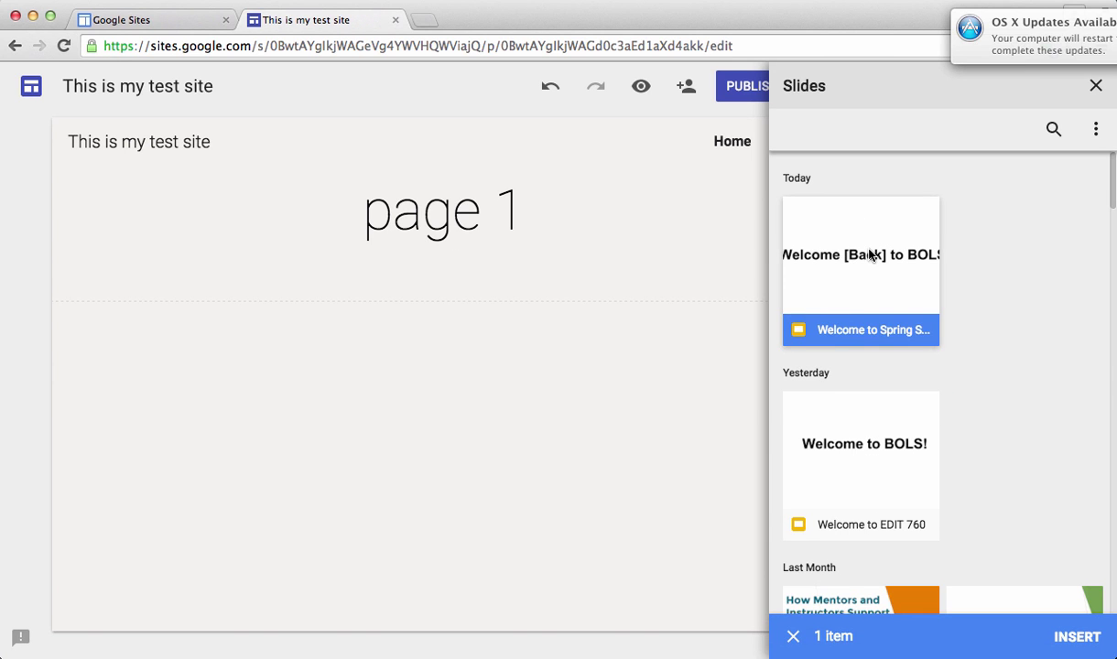
pyautogui.click(1077, 638)
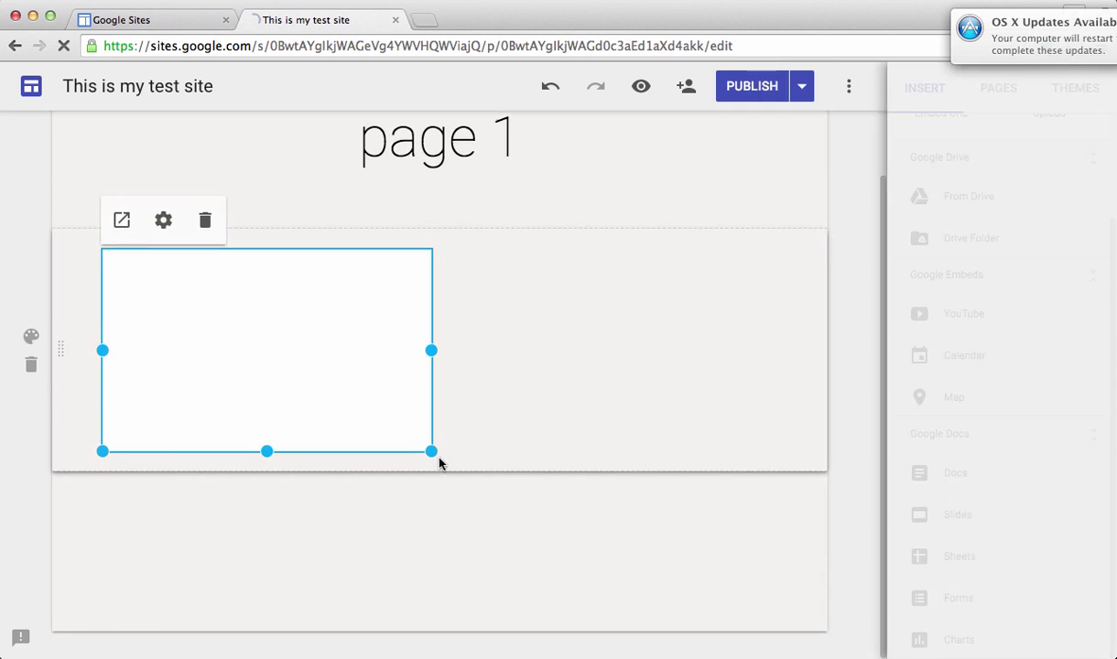
pyautogui.moveTo(435, 451); pyautogui.dragTo(547, 528)
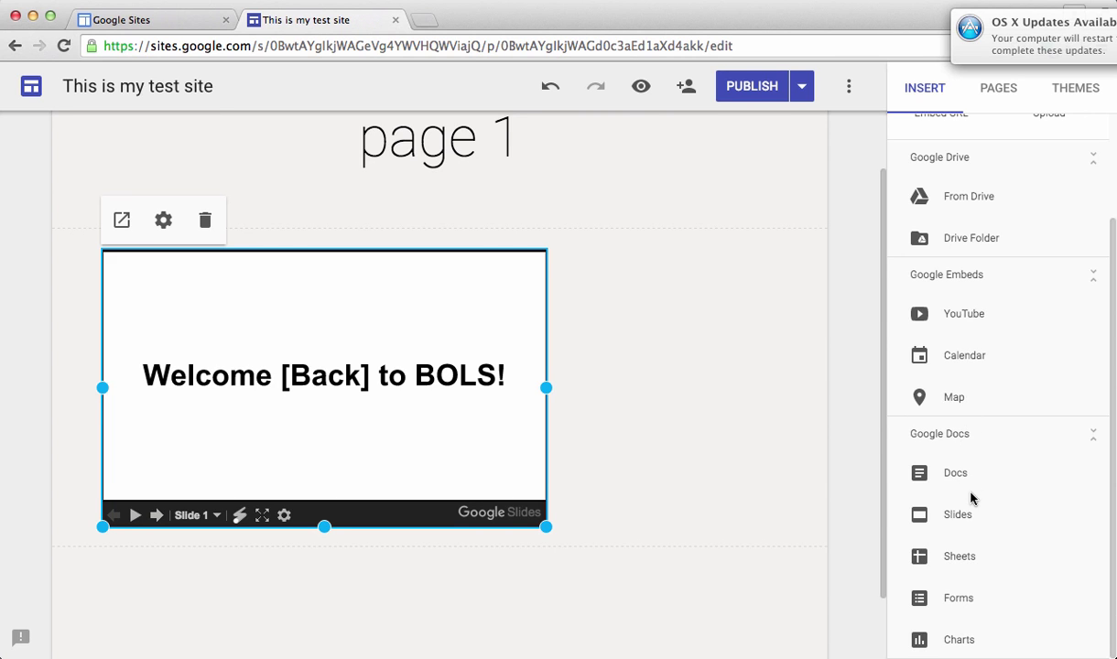
pyautogui.scroll(3, 973, 494)
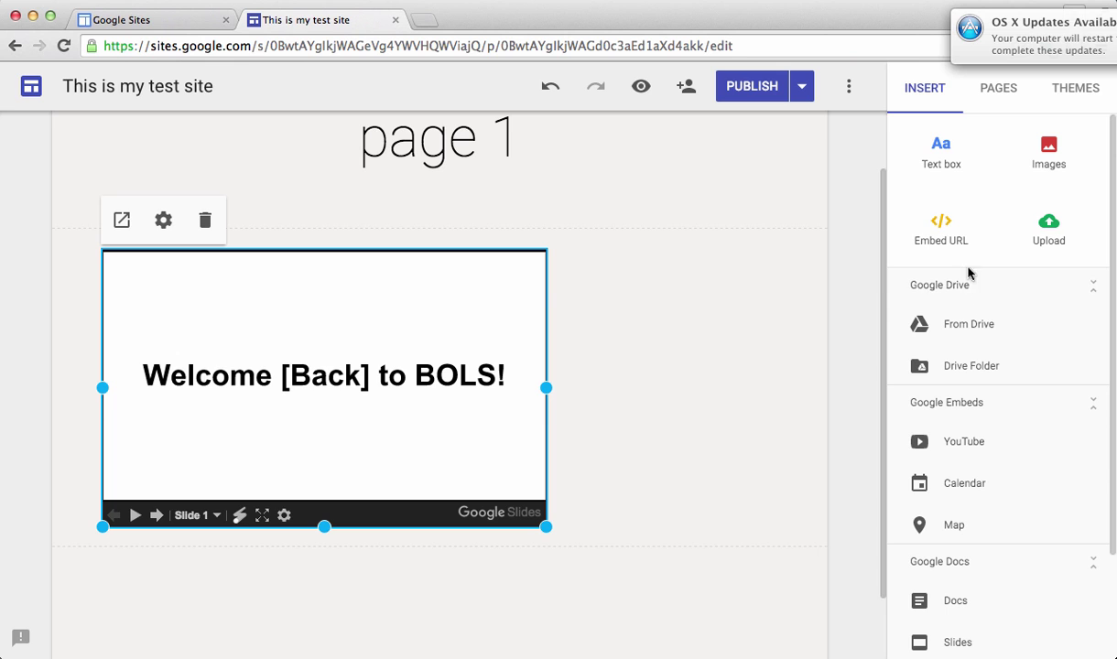
pyautogui.scroll(-1, 959, 349)
pyautogui.scroll(-3, 959, 349)
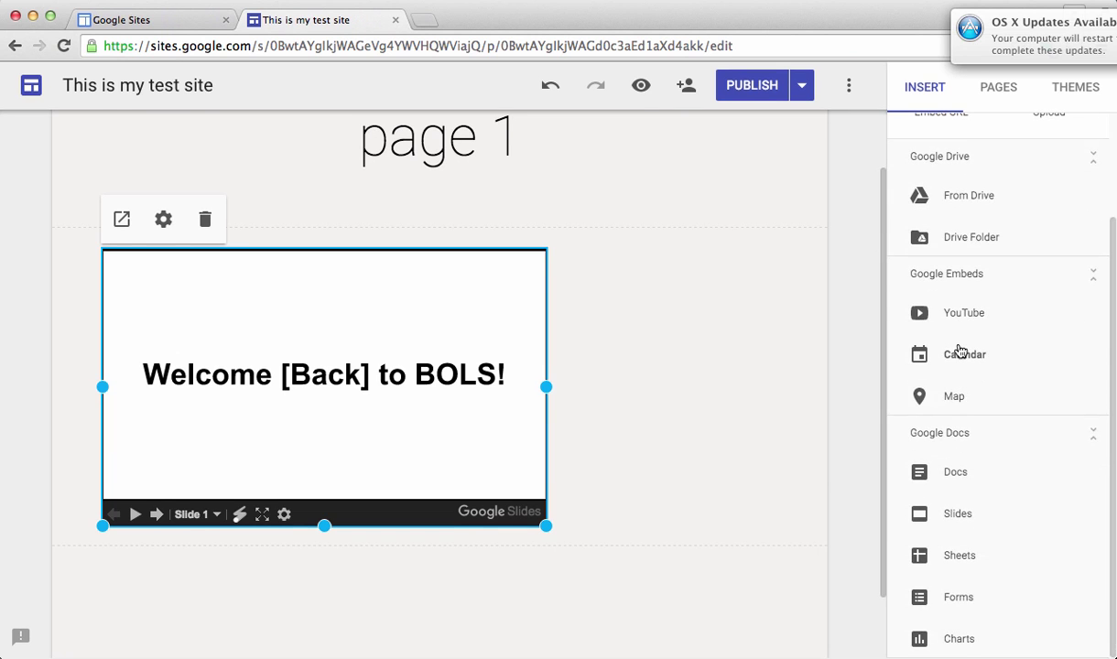
# Embed the URL of the Blended Learning Models VoiceThread, opened and paused in a new browser tab, below the presentation on page 1
pyautogui.scroll(4, 959, 349)
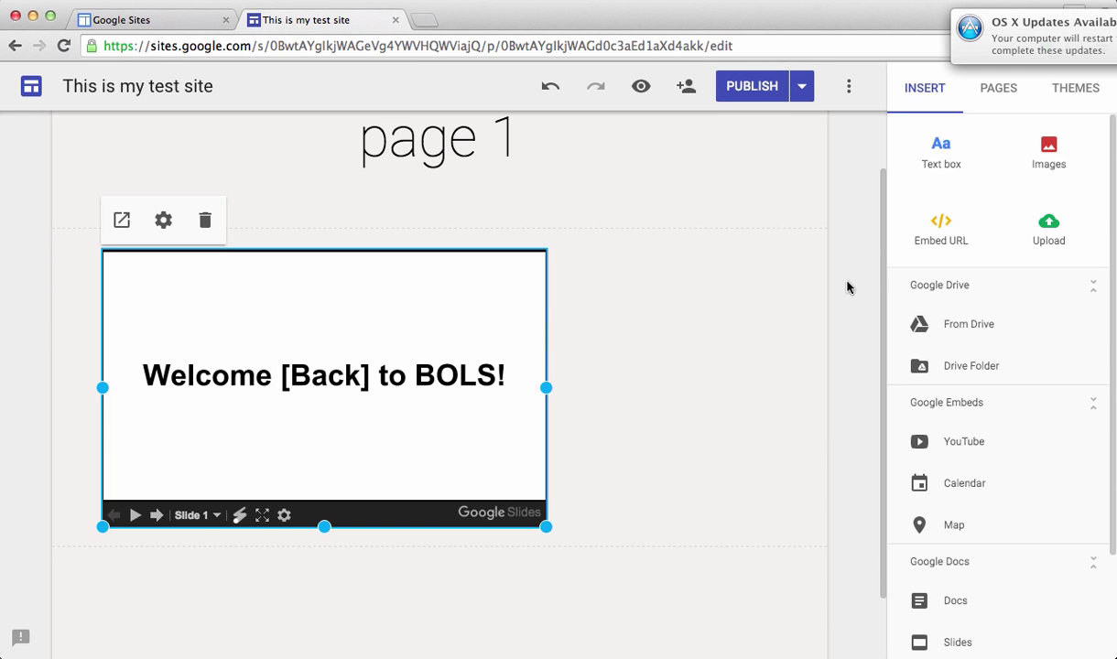
pyautogui.click(936, 224)
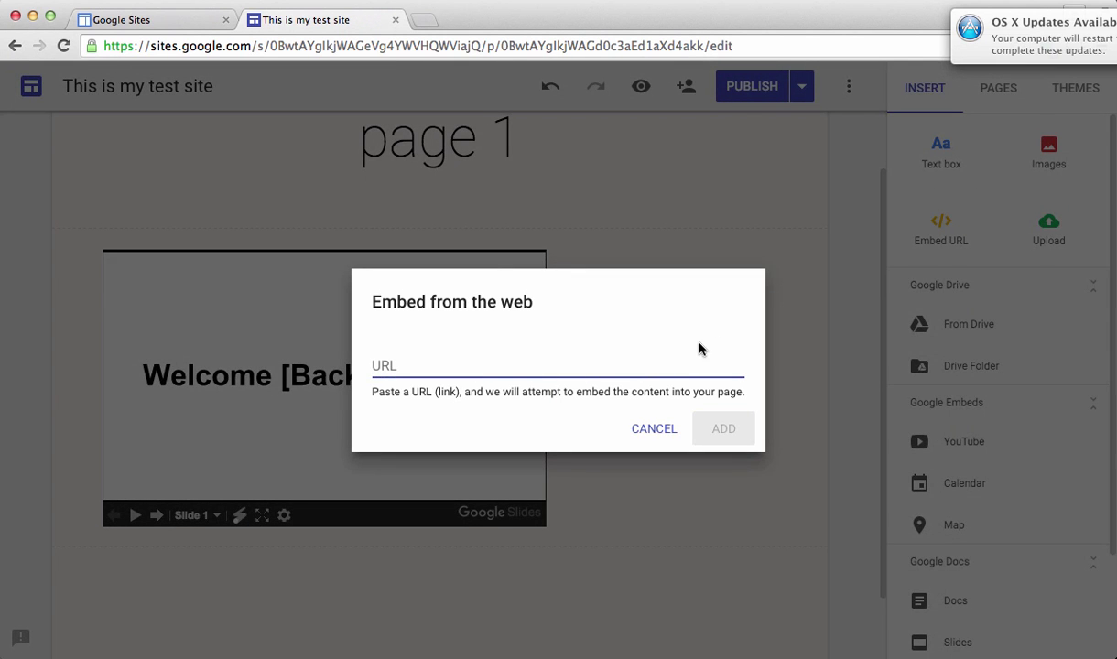
pyautogui.click(424, 22)
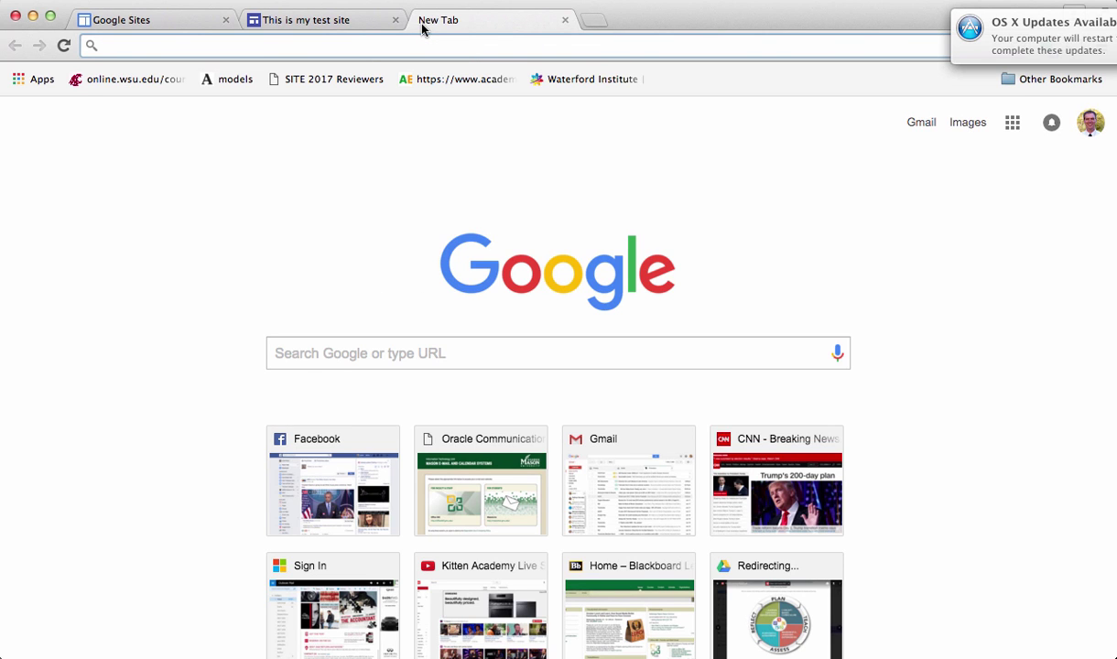
pyautogui.write('voice')
pyautogui.press('Return')
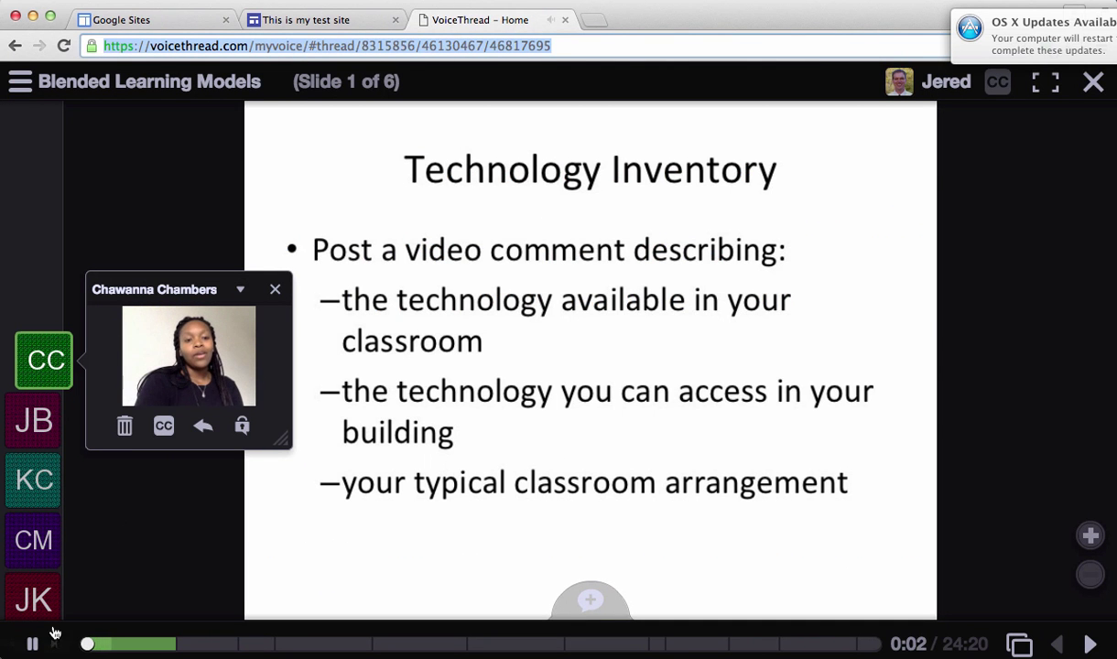
pyautogui.click(33, 644)
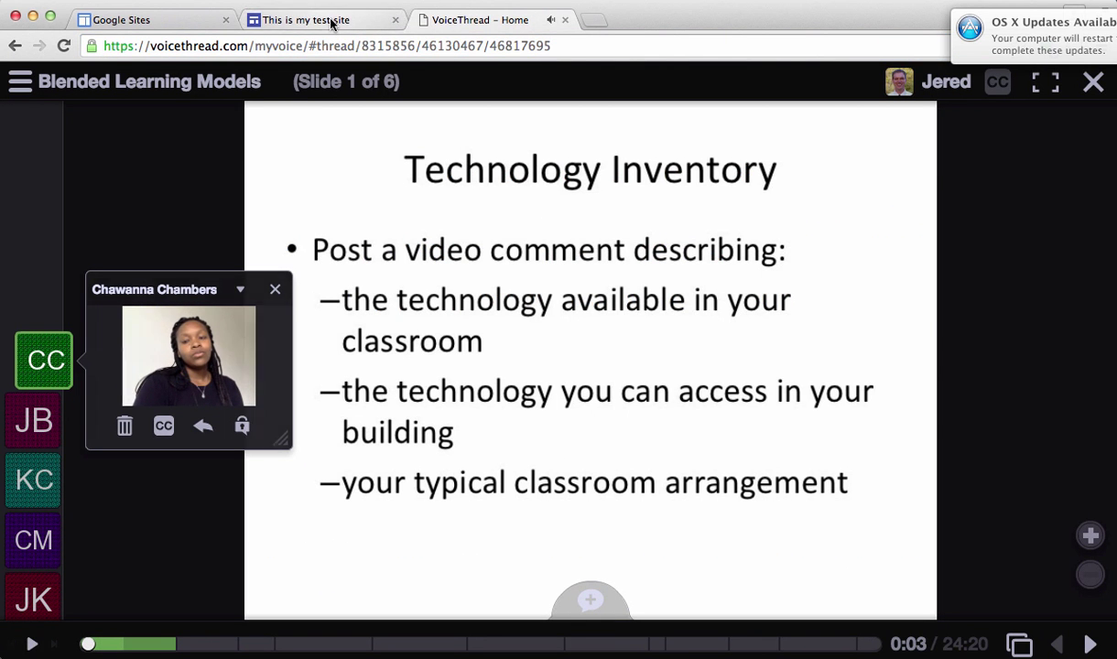
pyautogui.click(333, 24)
pyautogui.write('https://voicethread.com/myvoice/#thread/8315856/46130467/46817695')
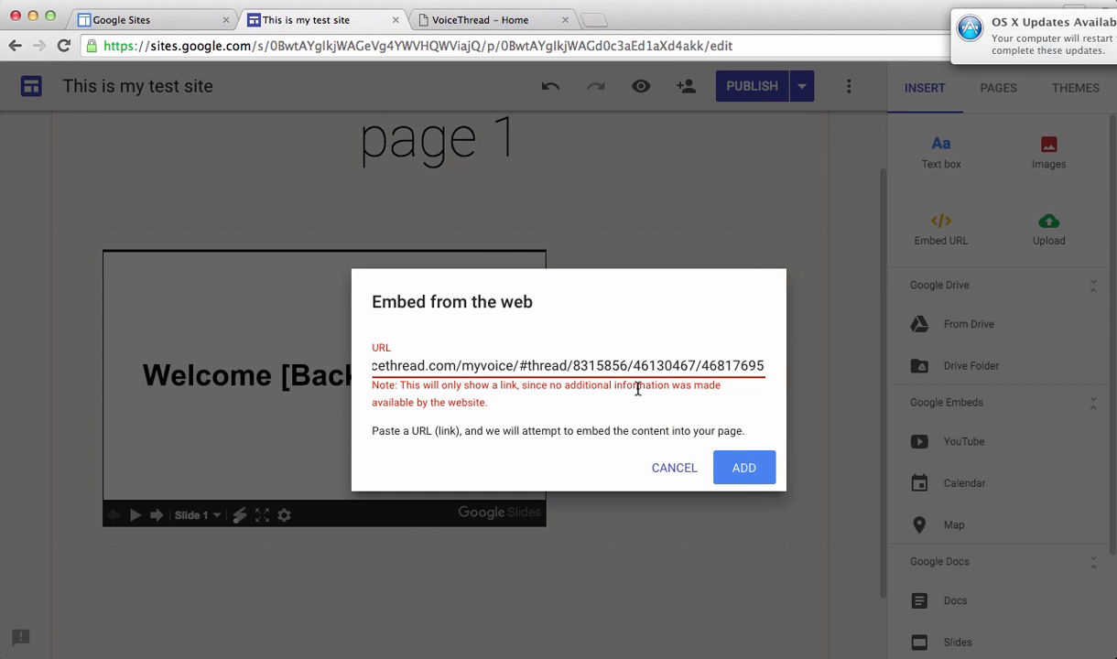
pyautogui.click(756, 477)
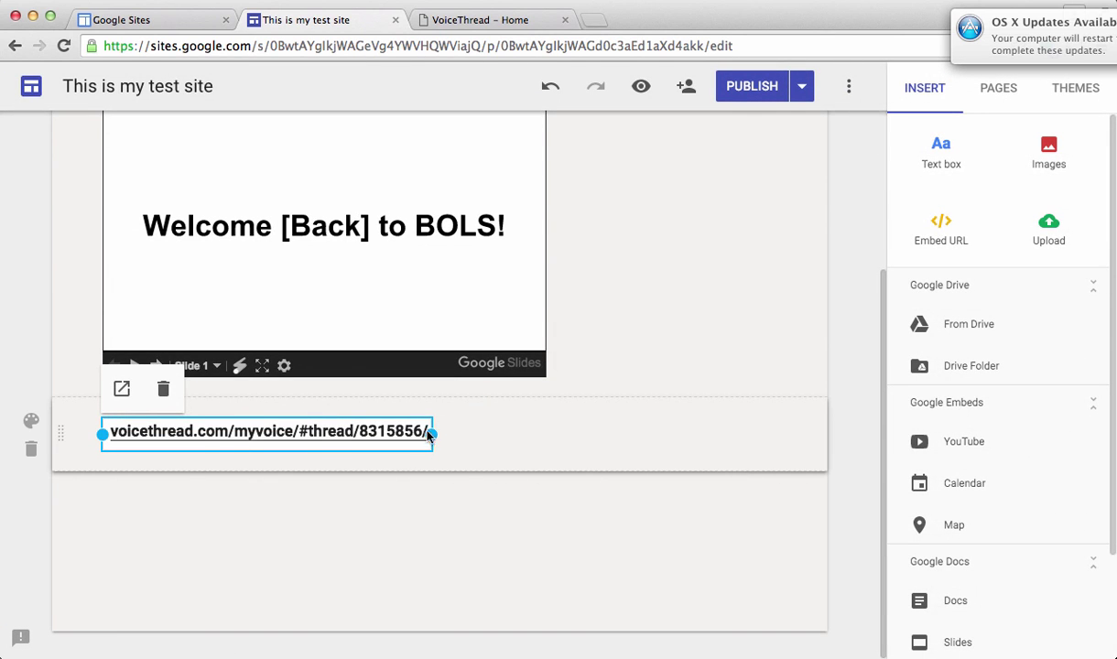
# Switch the site's navigation mode to Side navigation
pyautogui.scroll(3, 485, 436)
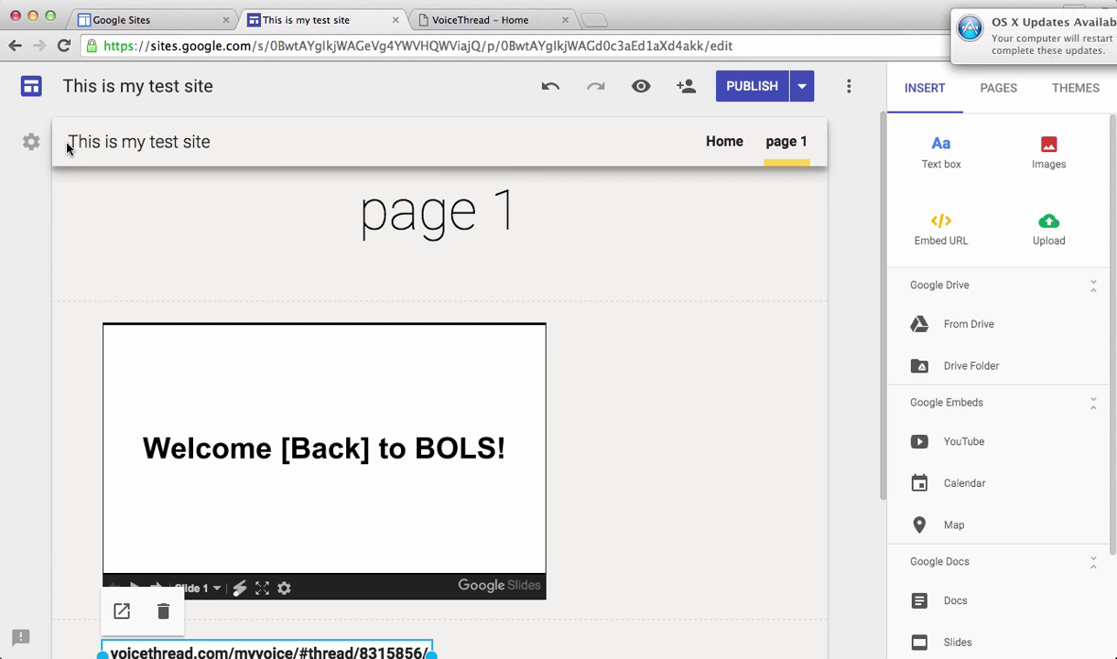
pyautogui.click(31, 142)
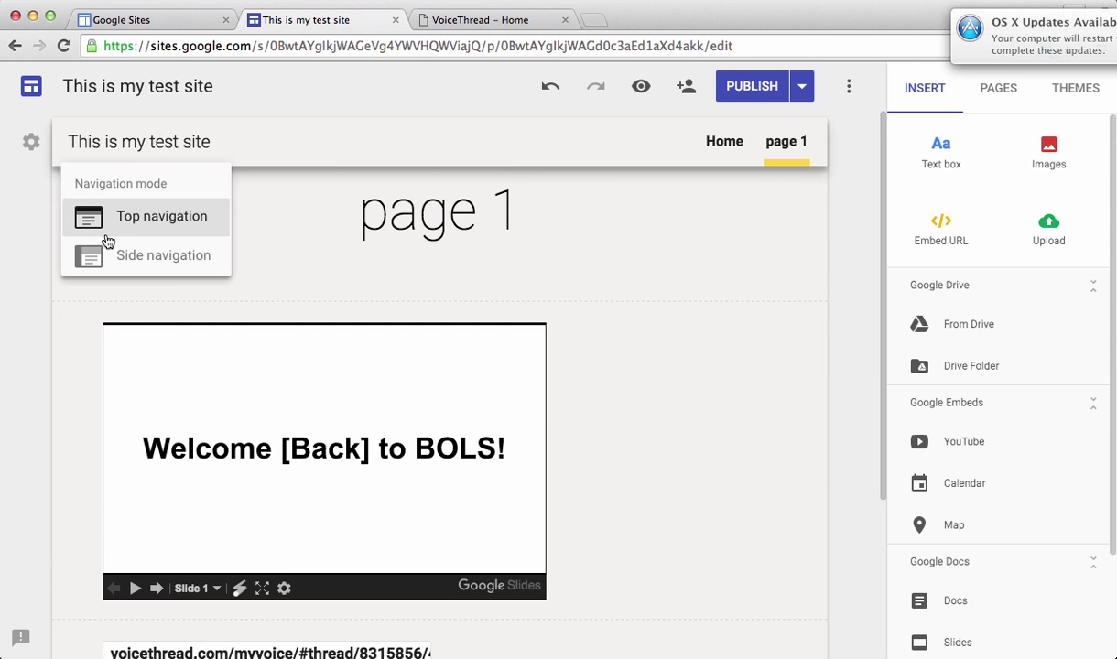
pyautogui.click(135, 255)
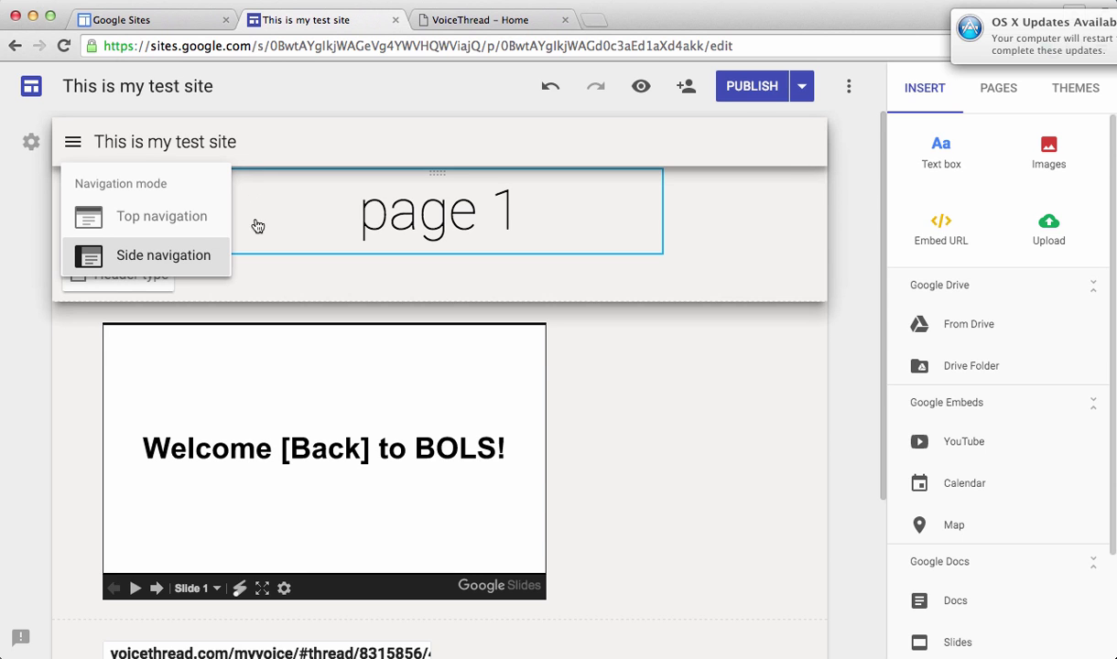
pyautogui.click(148, 258)
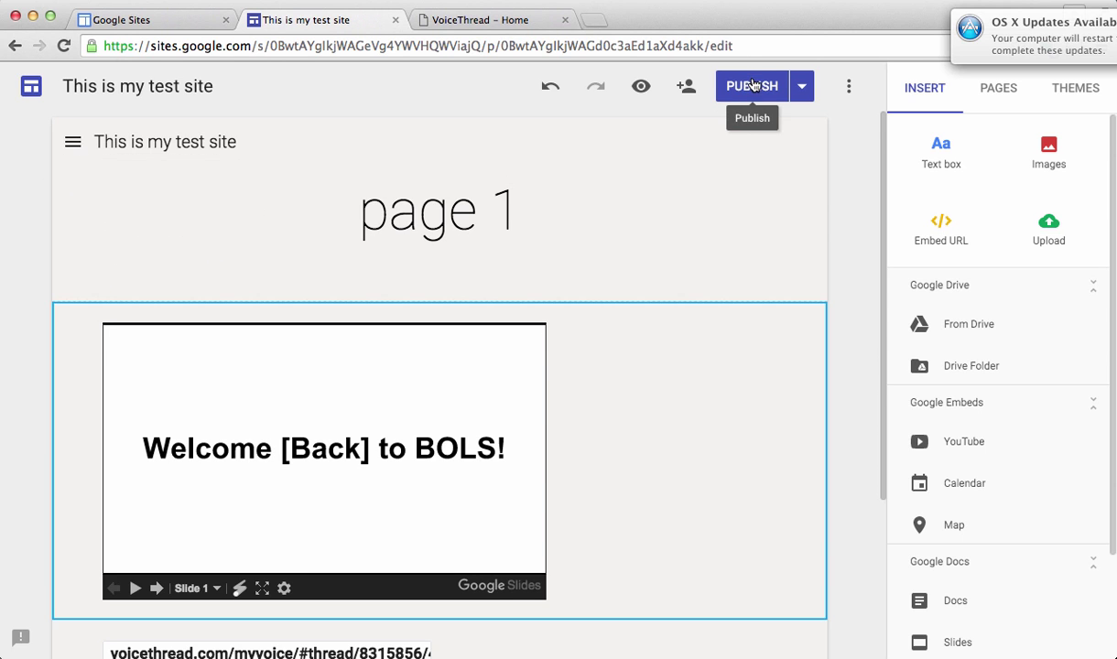
# Publish the site and open its published version
pyautogui.click(753, 85)
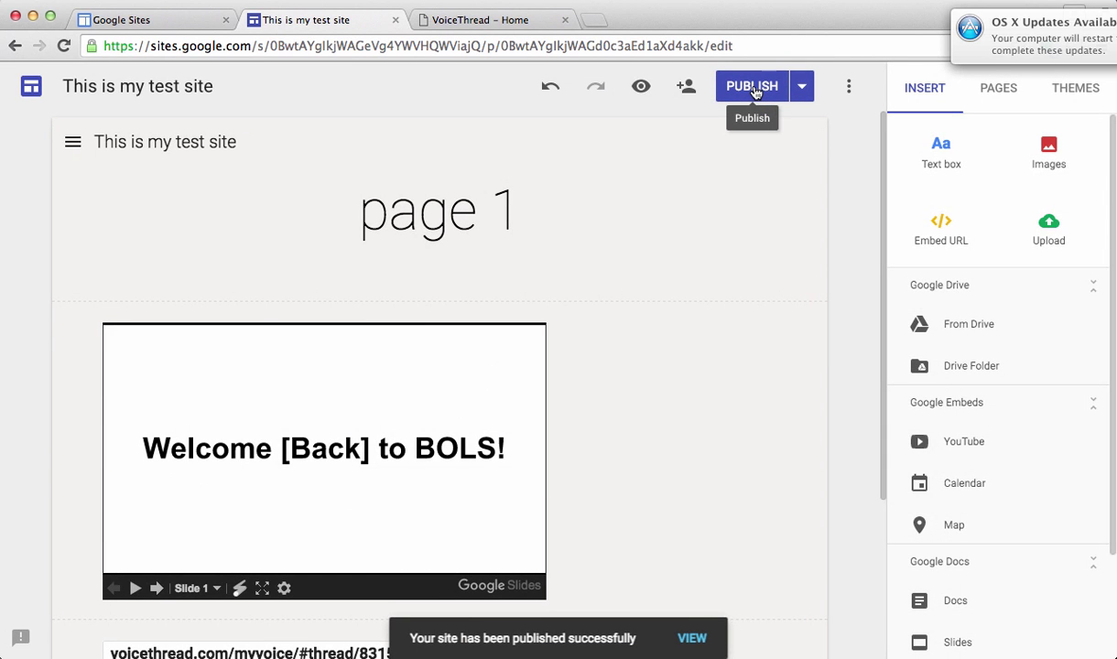
pyautogui.click(692, 639)
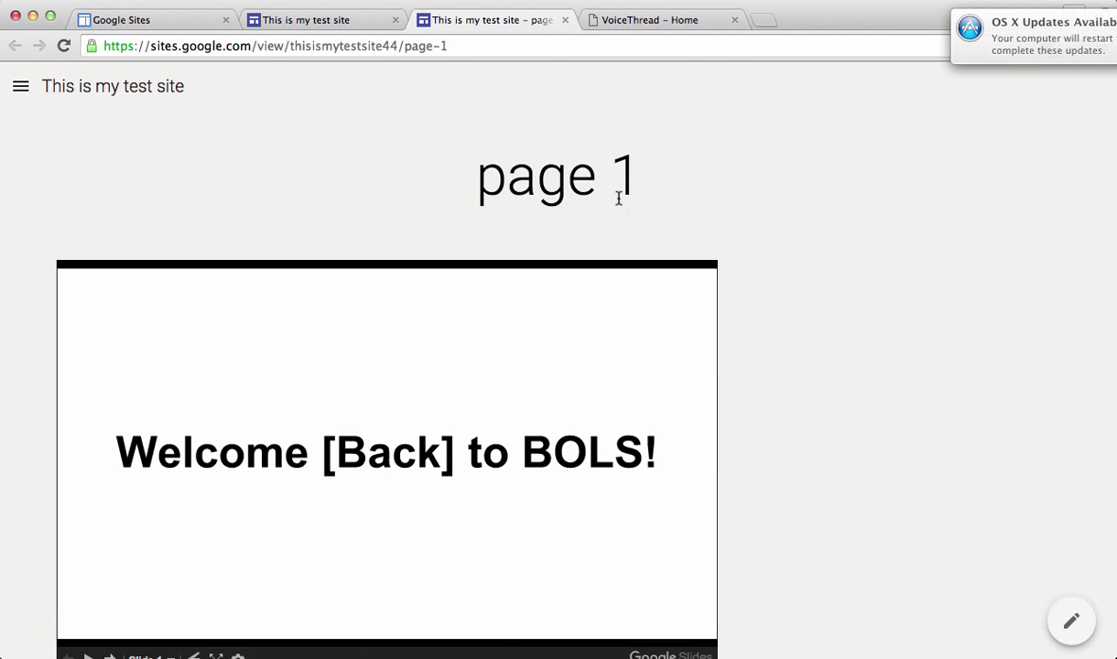
# Go to the published site's homepage and review its content down to the embedded video
pyautogui.click(92, 86)
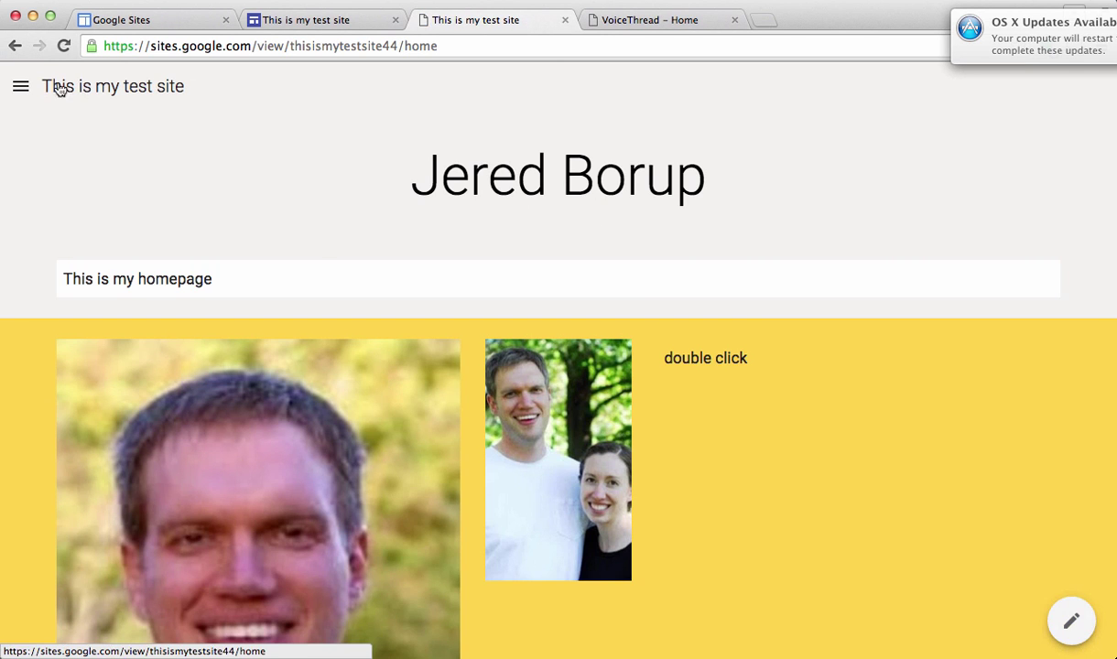
pyautogui.scroll(-10, 320, 242)
pyautogui.scroll(-5, 319, 243)
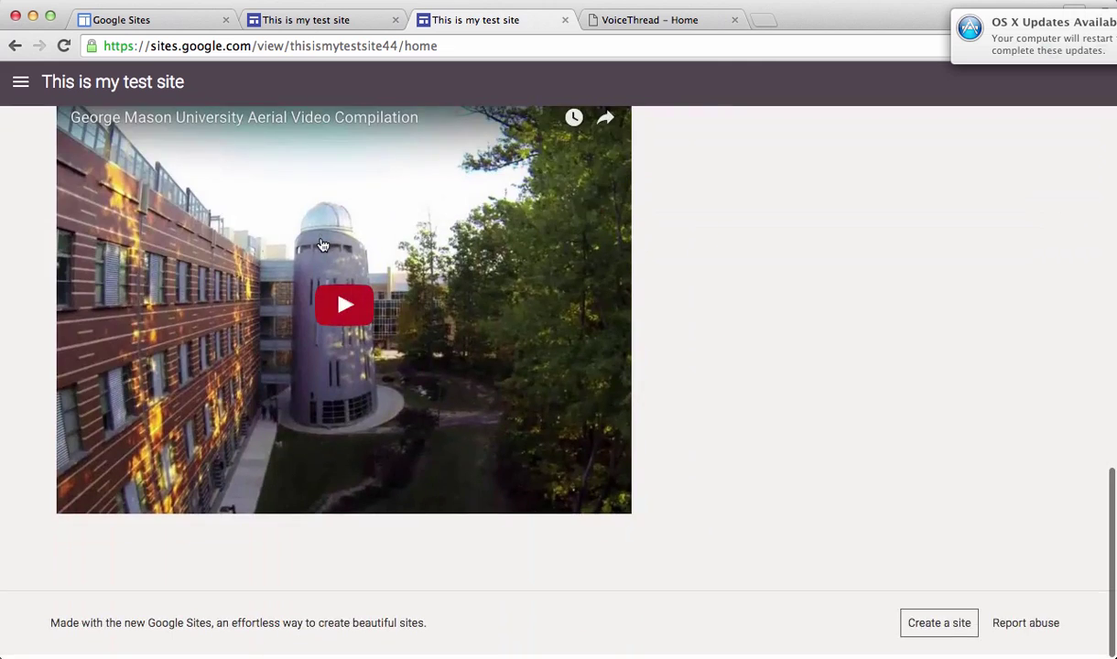
pyautogui.scroll(15, 319, 243)
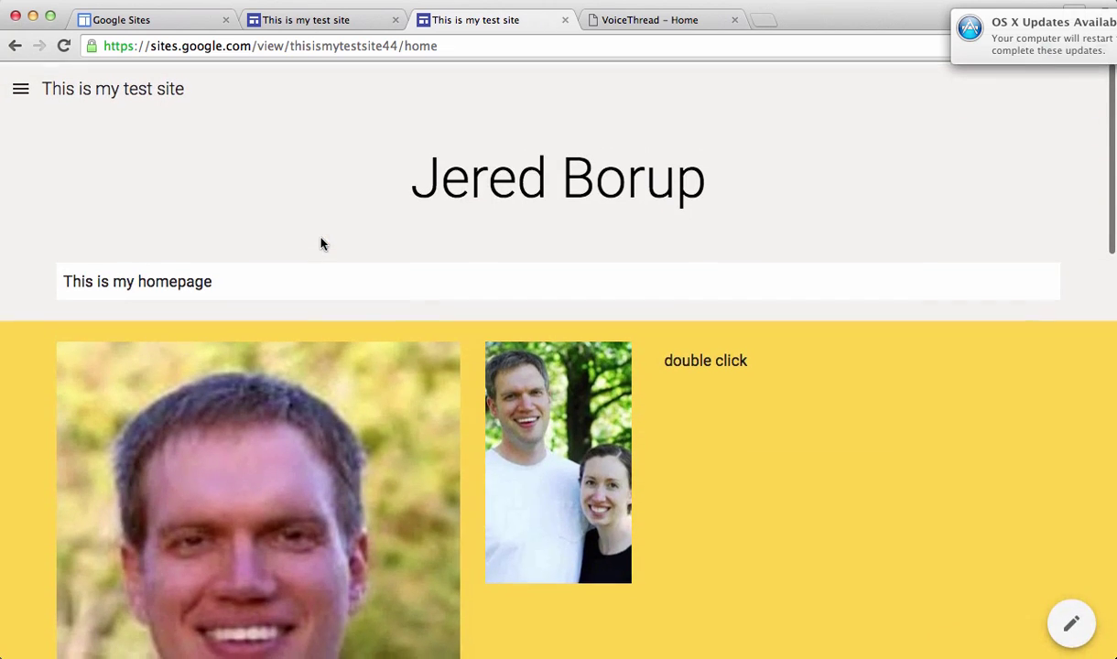
# Go to page 1 through the published site's side navigation and advance the embedded presentation to slide 5
pyautogui.click(25, 92)
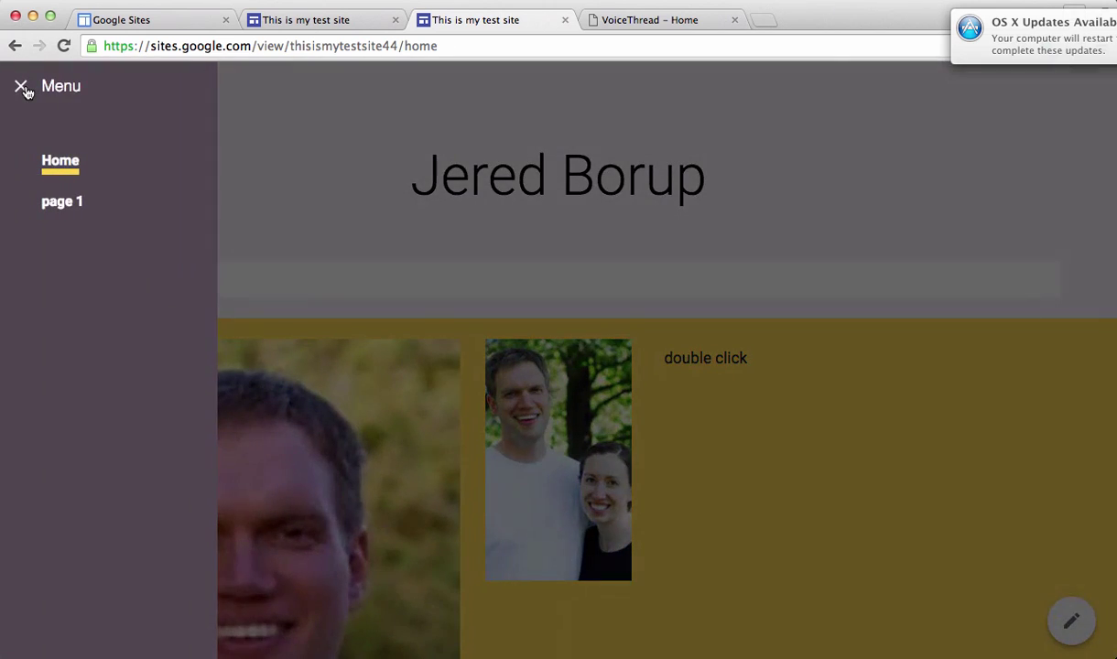
pyautogui.click(57, 203)
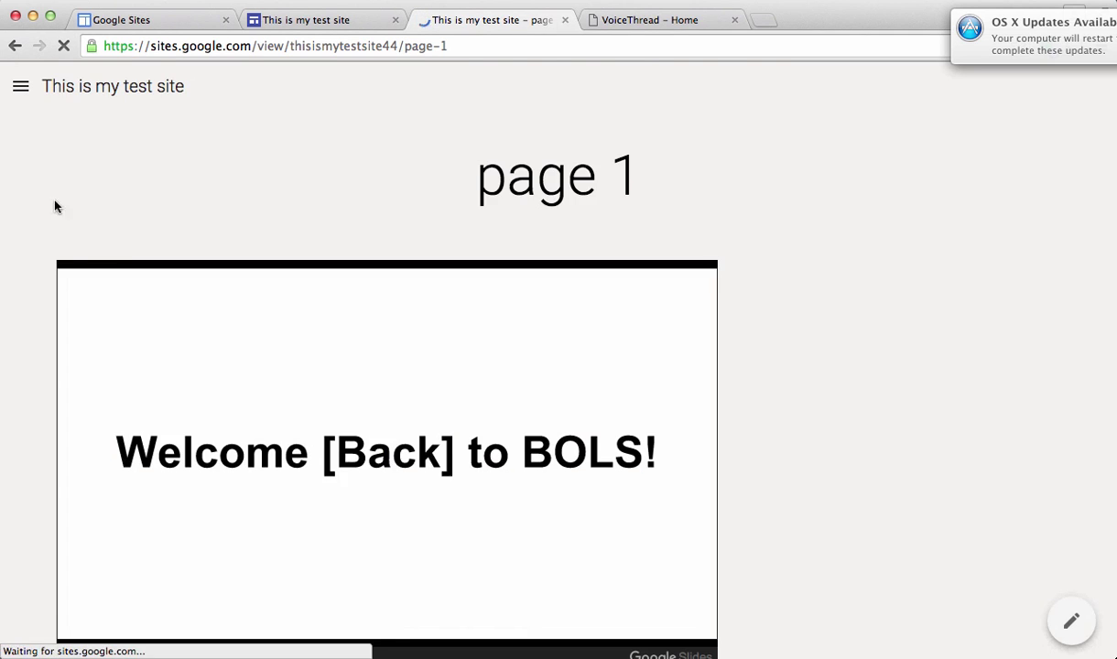
pyautogui.scroll(-5, 305, 229)
pyautogui.scroll(2, 305, 228)
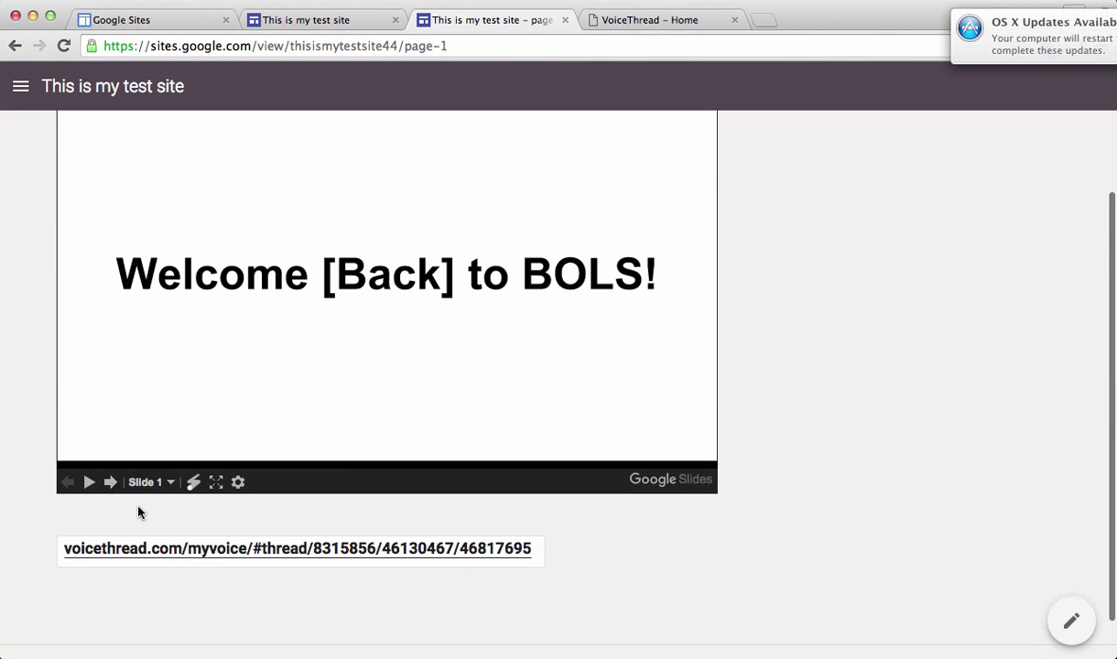
pyautogui.click(112, 482)
pyautogui.click(112, 483)
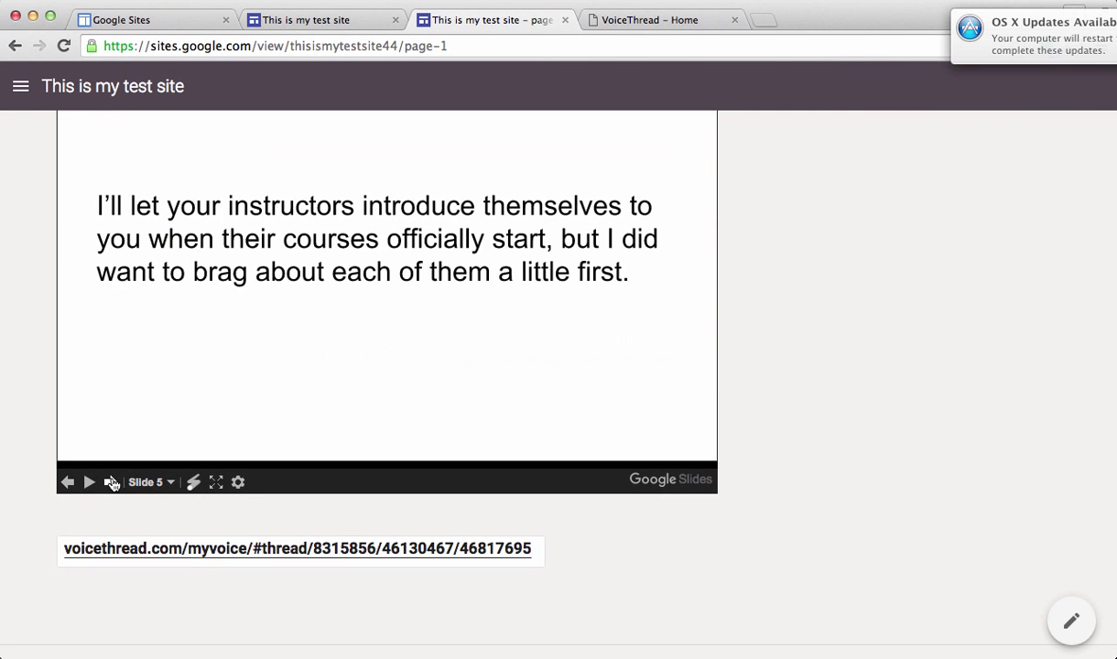
# Test the VoiceThread link on the published page 1, close the VoiceThread tab it opens, and return to the page's title
pyautogui.click(155, 550)
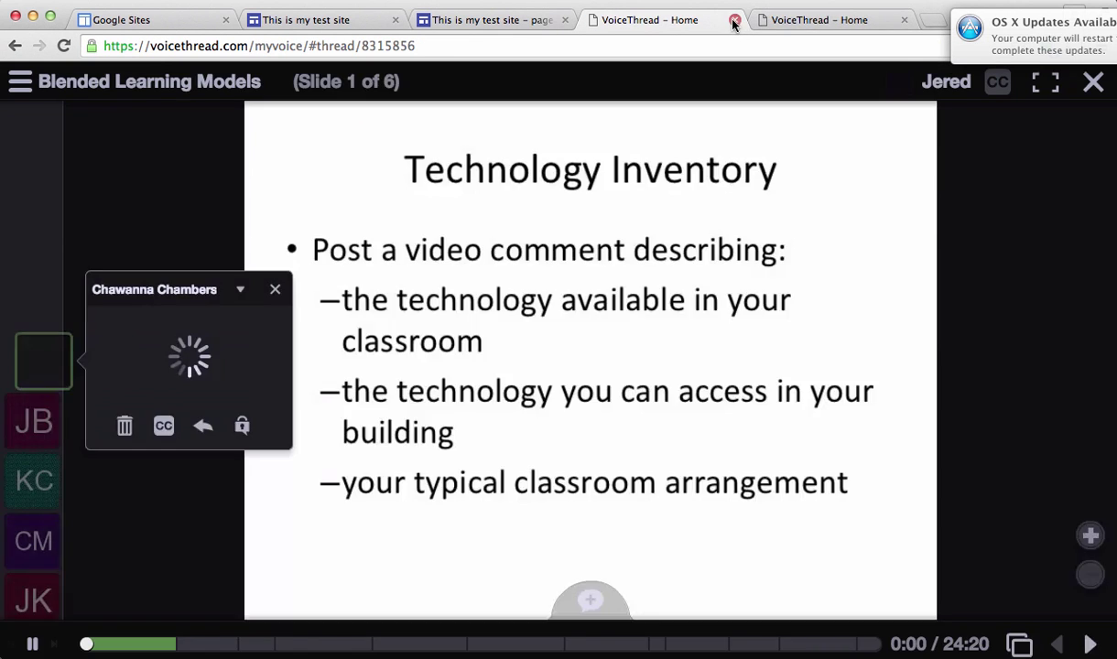
pyautogui.click(733, 20)
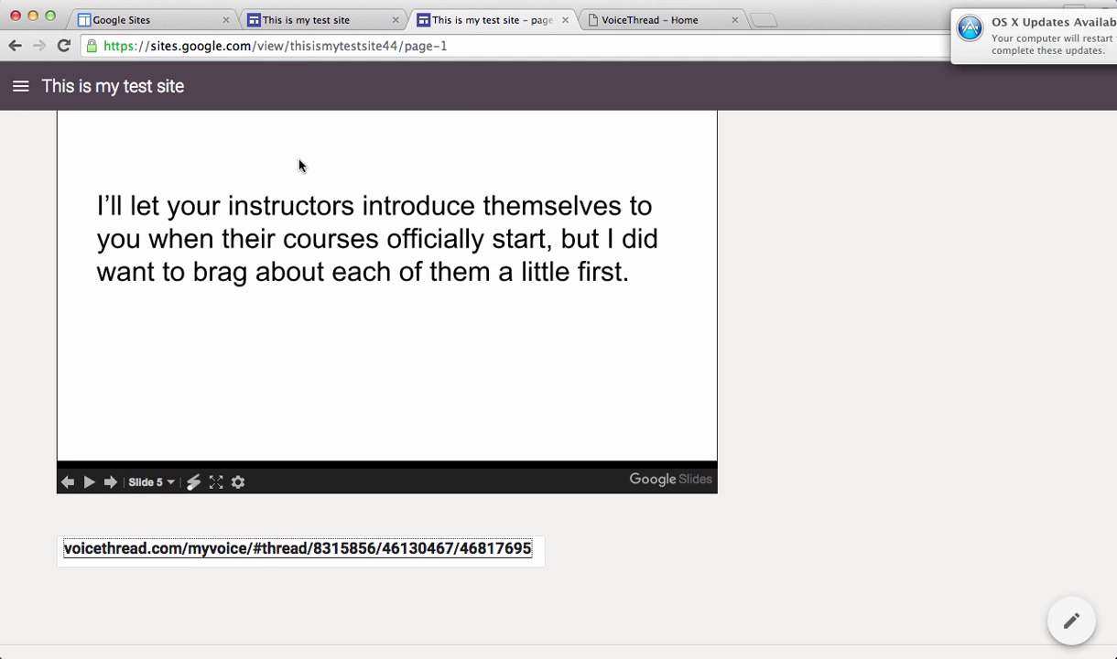
pyautogui.scroll(4, 297, 184)
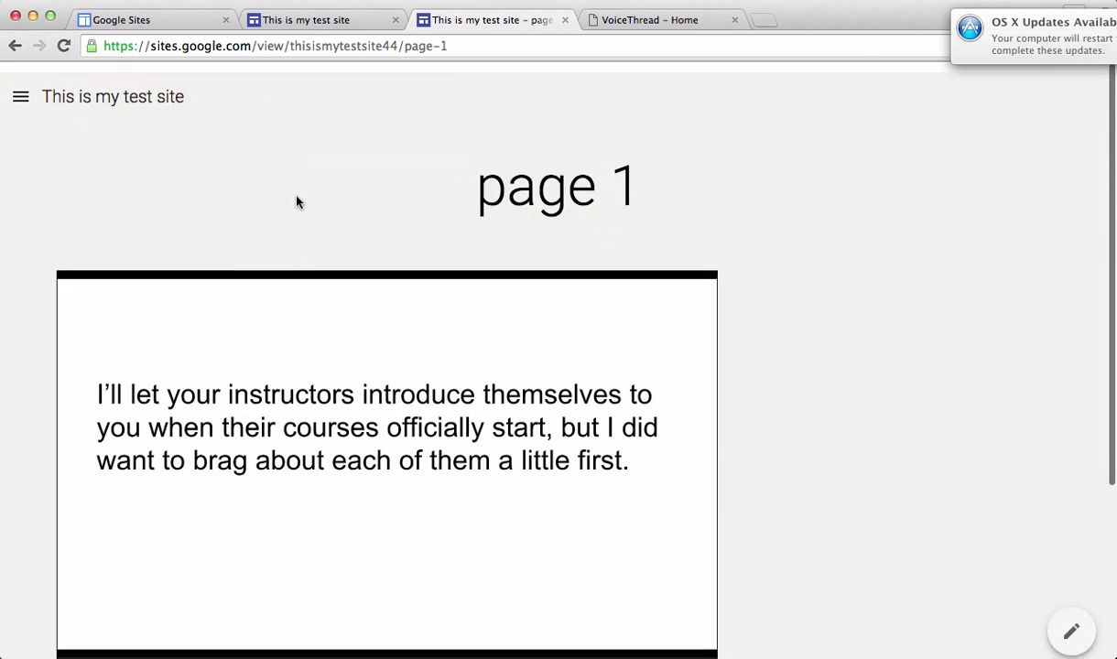